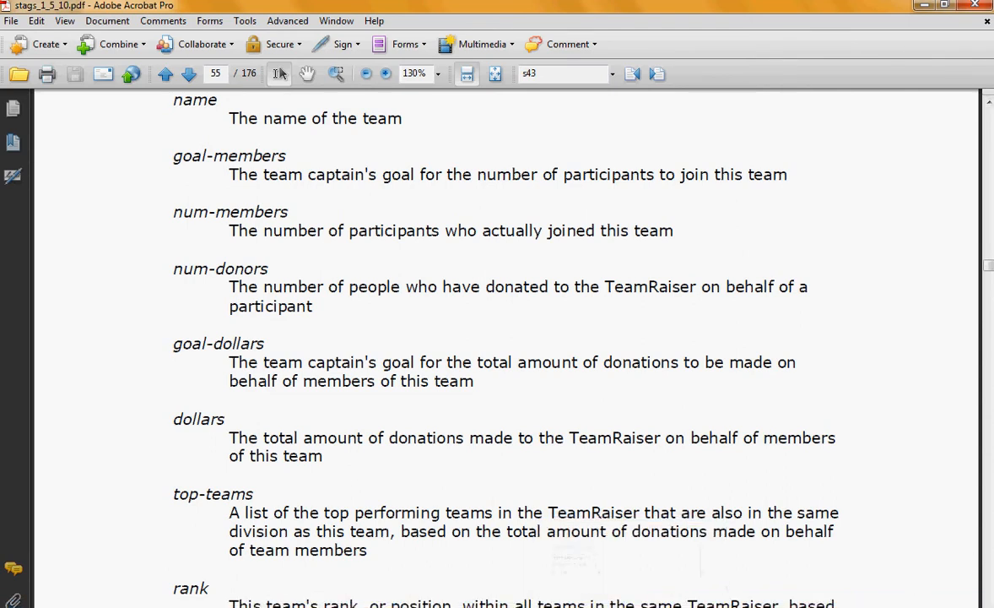
# Compare the S43 tags for rank, dollars and goal-dollars in Notepad with the S43 tag types and format in the PDF reference.
pyautogui.hotkey('alt', 'Tab')
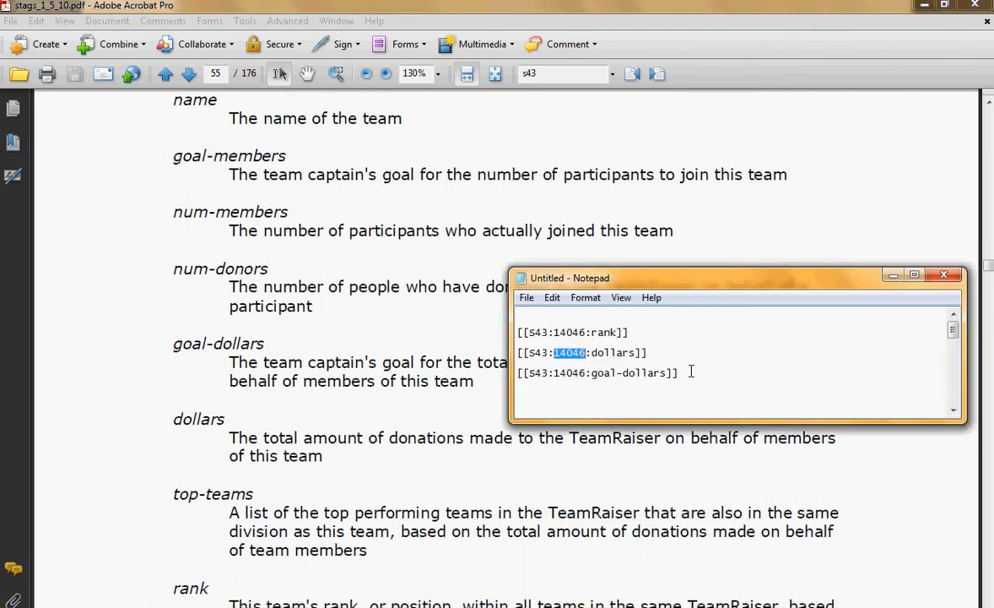
pyautogui.moveTo(690, 374); pyautogui.dragTo(497, 323)
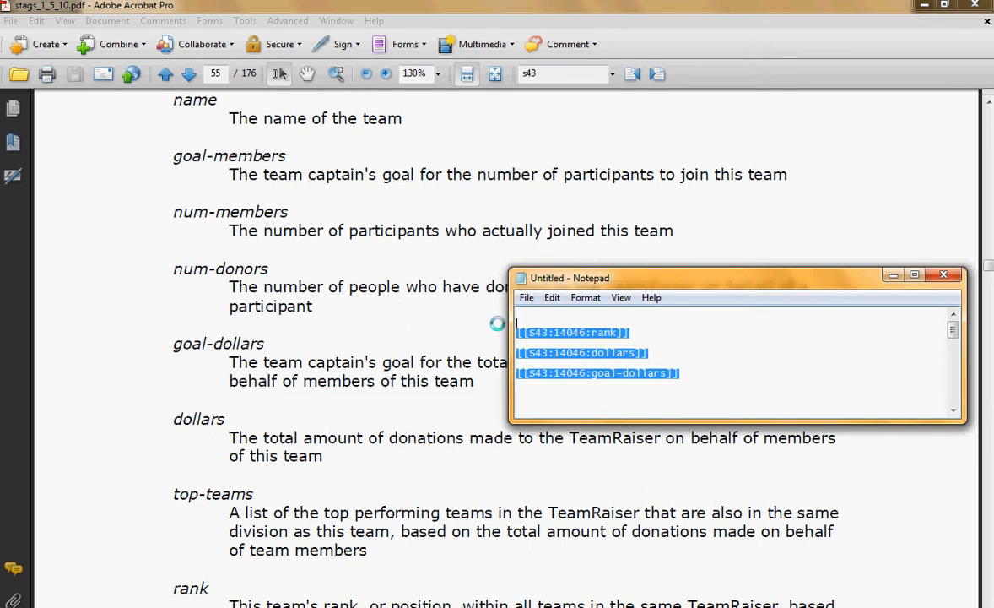
pyautogui.click(988, 605)
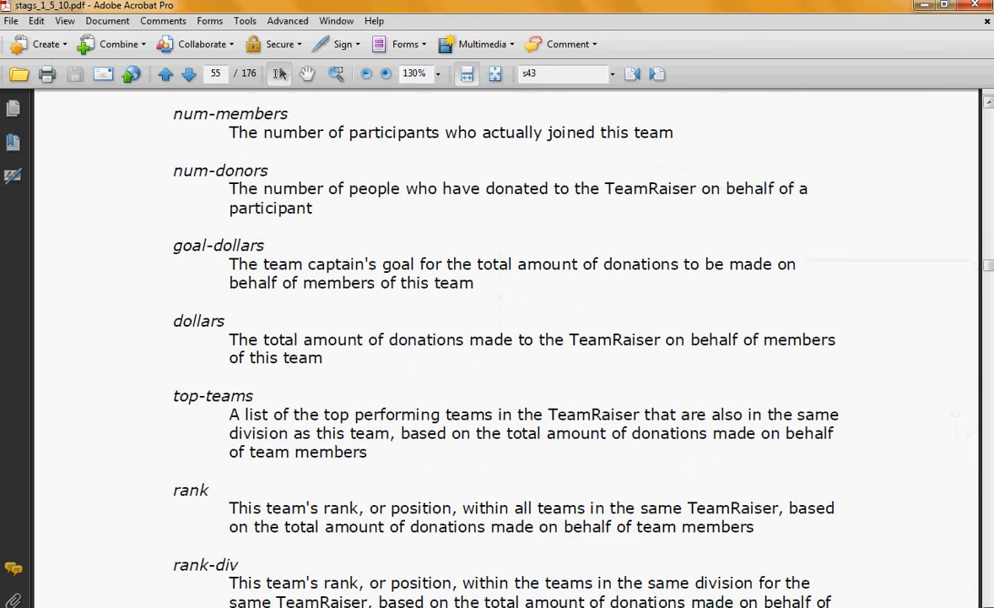
pyautogui.scroll(-3, 506, 348)
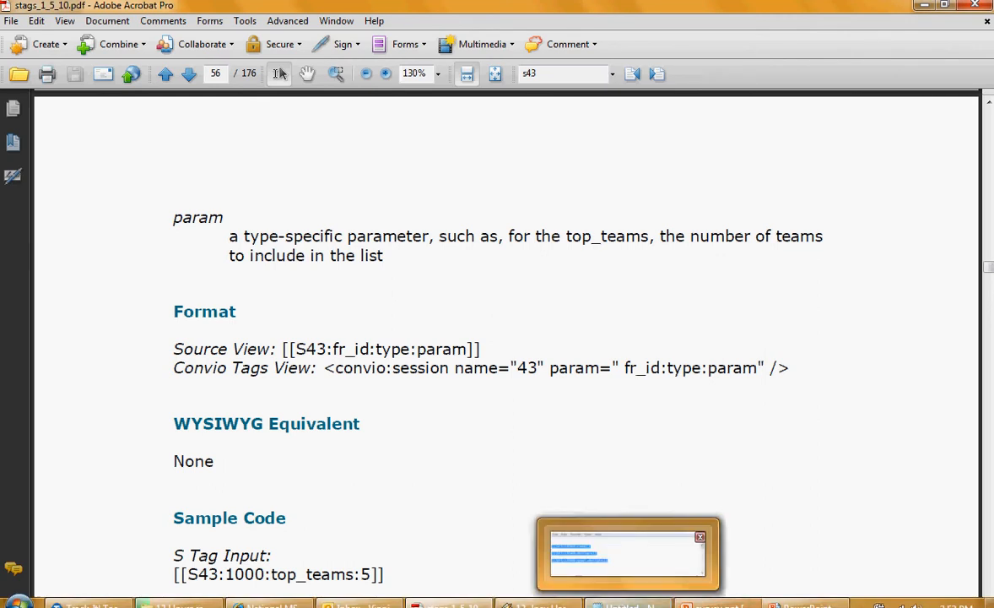
pyautogui.click(628, 605)
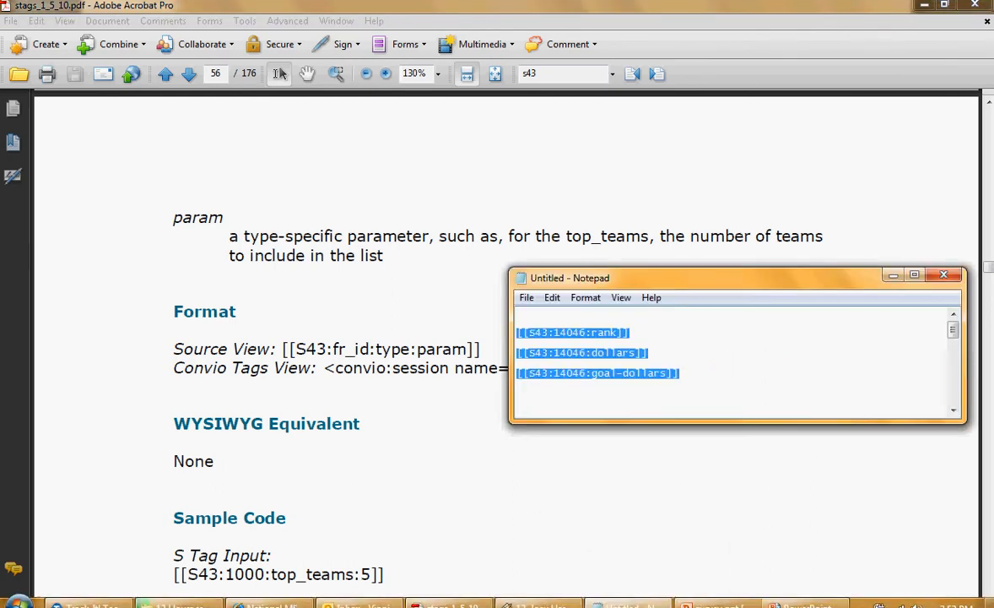
# Switch to Internet Explorer, look up the Mt.Hood TeamRaiser's ID in the list and compare it with the ID in the Notepad tags.
pyautogui.click(270, 604)
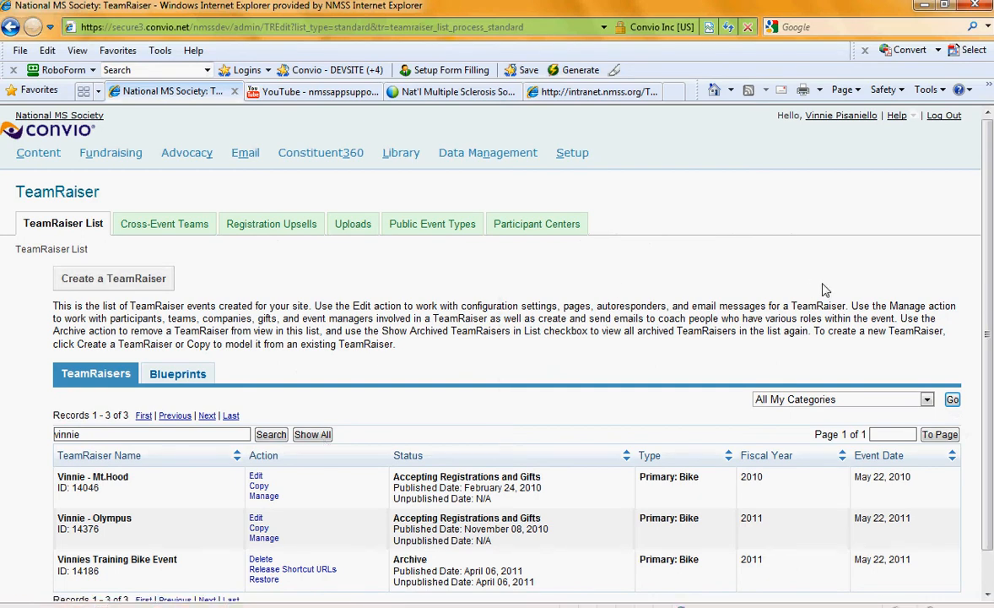
pyautogui.scroll(-1, 987, 254)
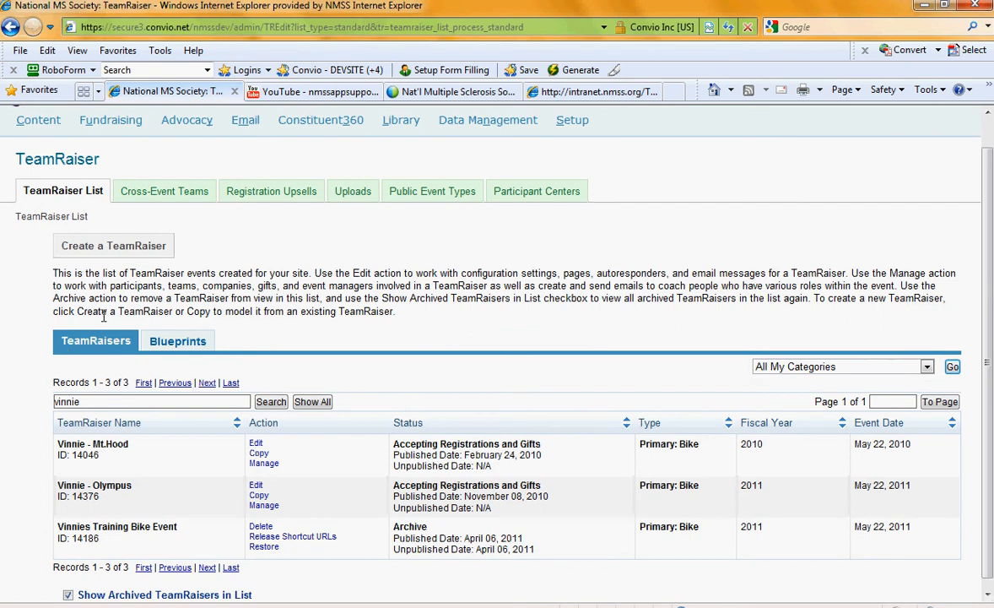
pyautogui.doubleClick(90, 454)
pyautogui.moveTo(89, 455); pyautogui.dragTo(91, 458)
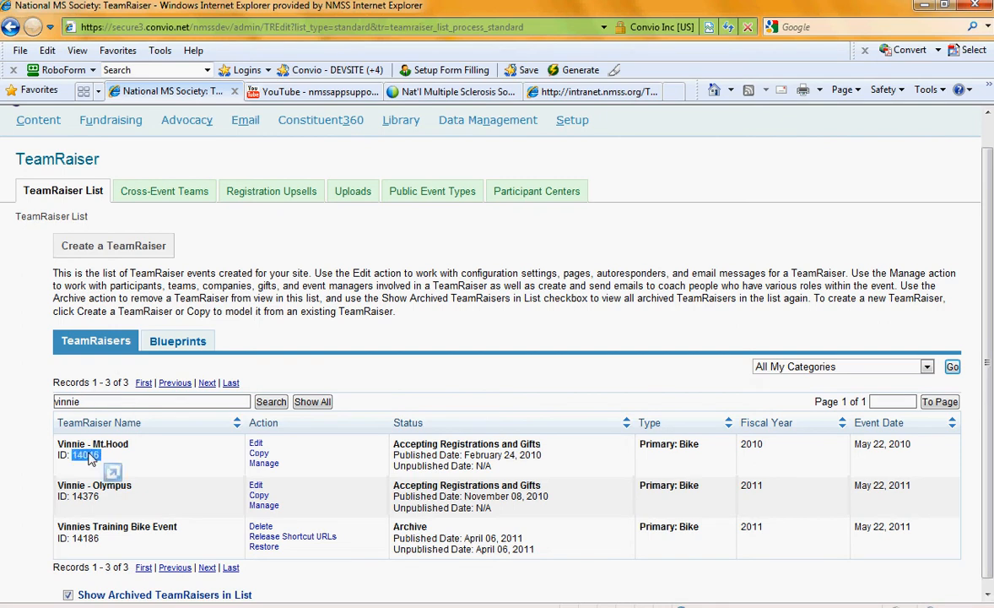
pyautogui.moveTo(718, 605)
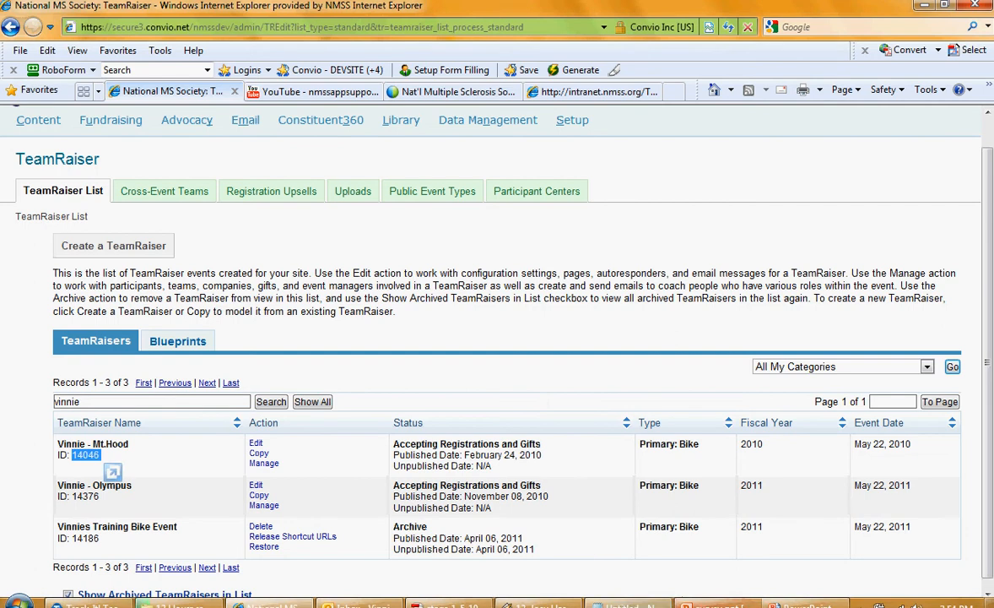
pyautogui.click(631, 605)
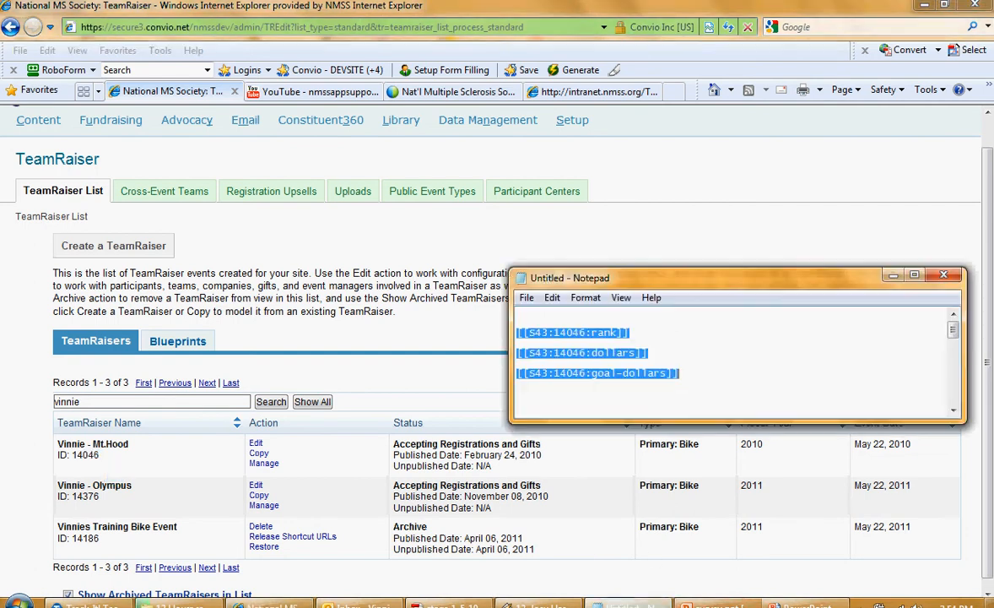
pyautogui.doubleClick(569, 334)
pyautogui.click(575, 335)
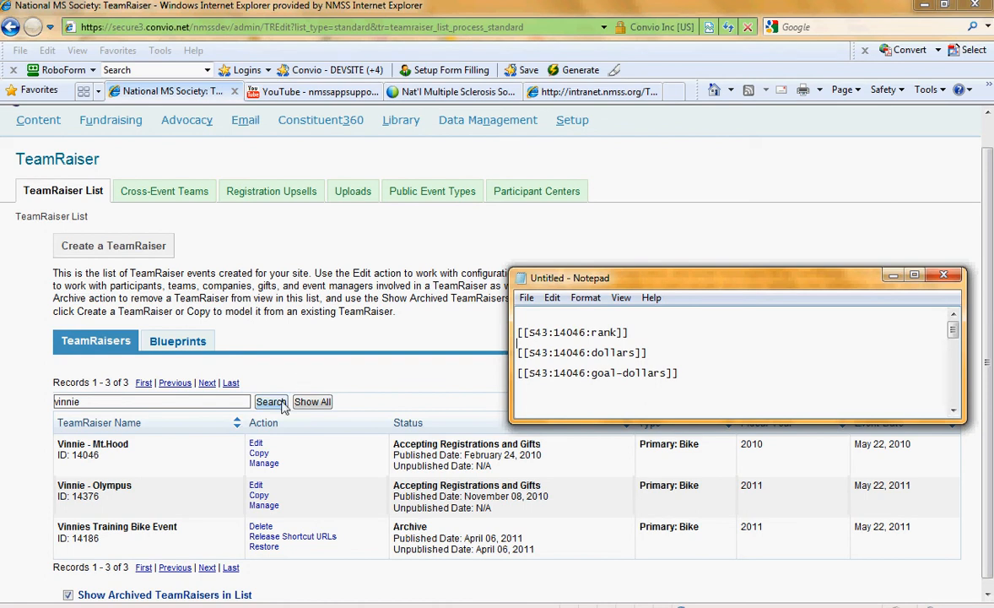
# Open the coaching emails of the Mt.Hood TeamRaiser for management.
pyautogui.click(267, 464)
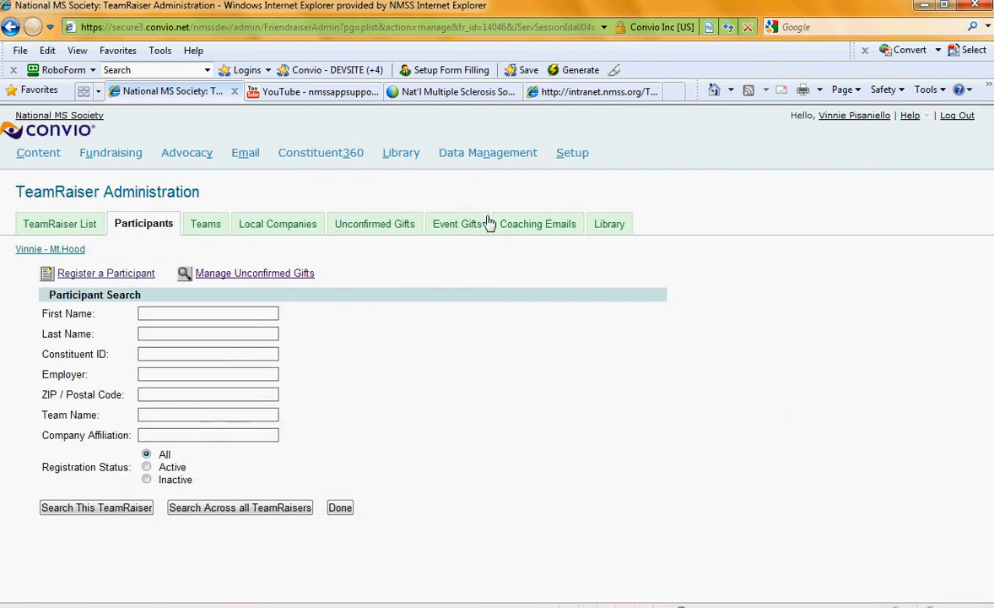
pyautogui.click(512, 233)
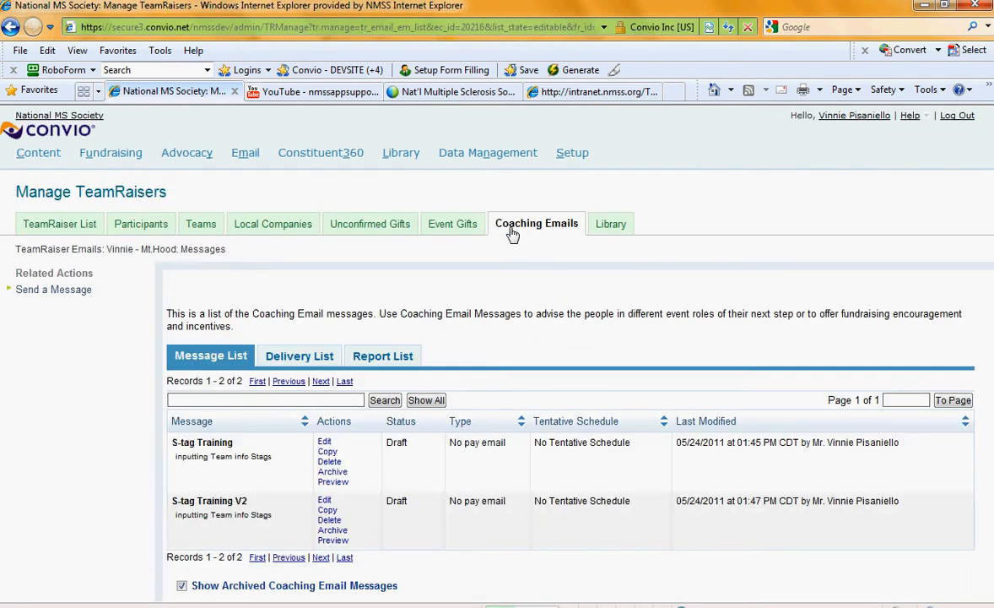
# Preview the S-tag Training message, check its team name, rank, event title, amount raised and goal, and close the preview.
pyautogui.click(334, 484)
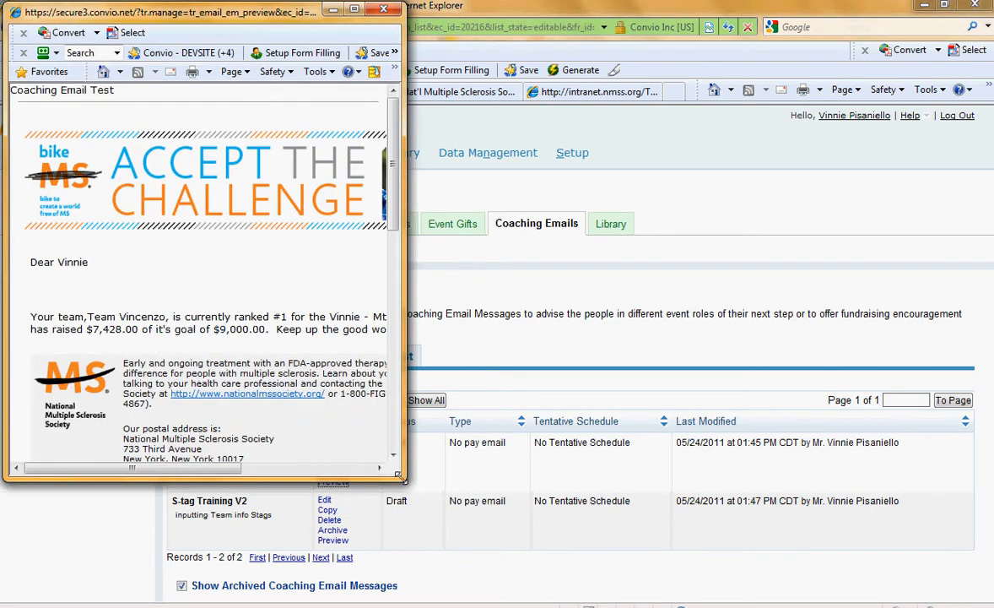
pyautogui.moveTo(403, 474); pyautogui.dragTo(588, 559)
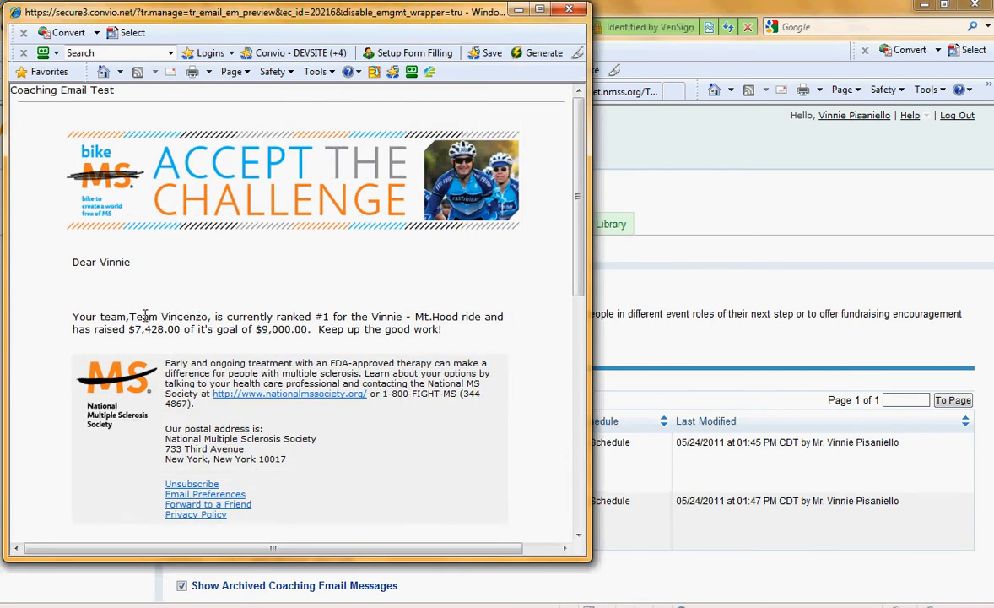
pyautogui.moveTo(145, 314); pyautogui.dragTo(174, 311)
pyautogui.moveTo(317, 314); pyautogui.dragTo(481, 316)
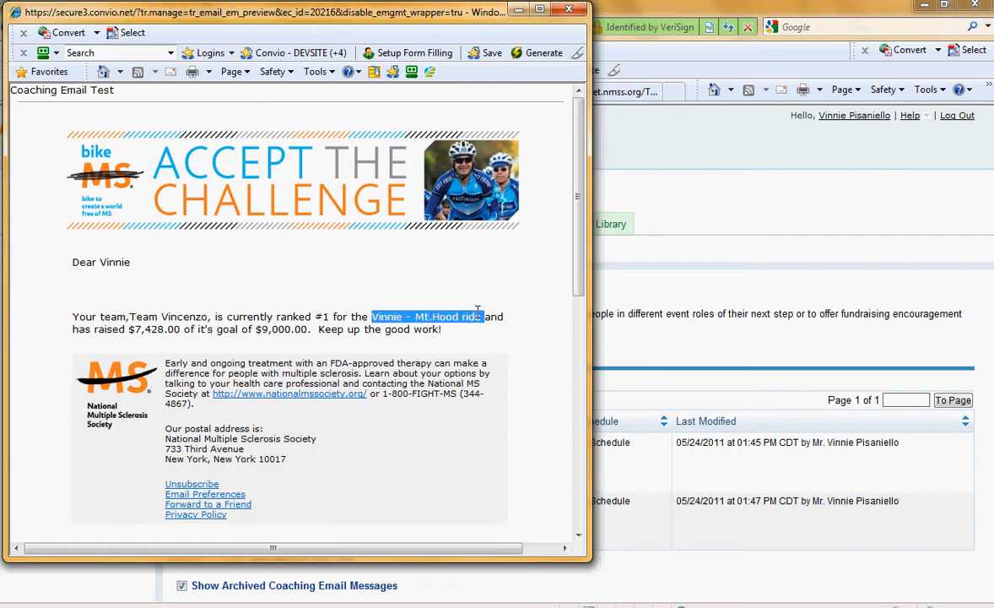
pyautogui.doubleClick(142, 329)
pyautogui.click(292, 330)
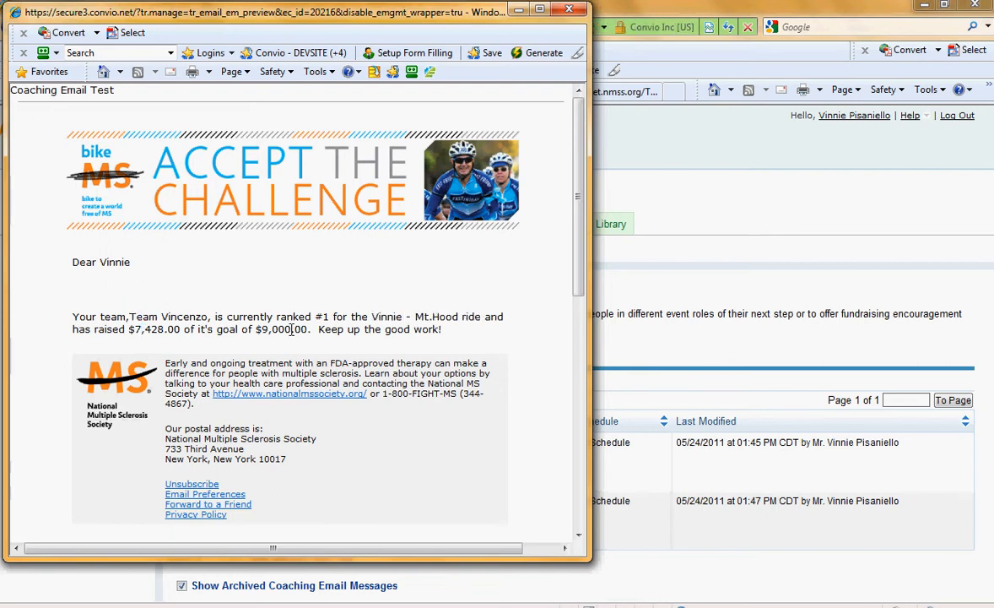
pyautogui.click(569, 12)
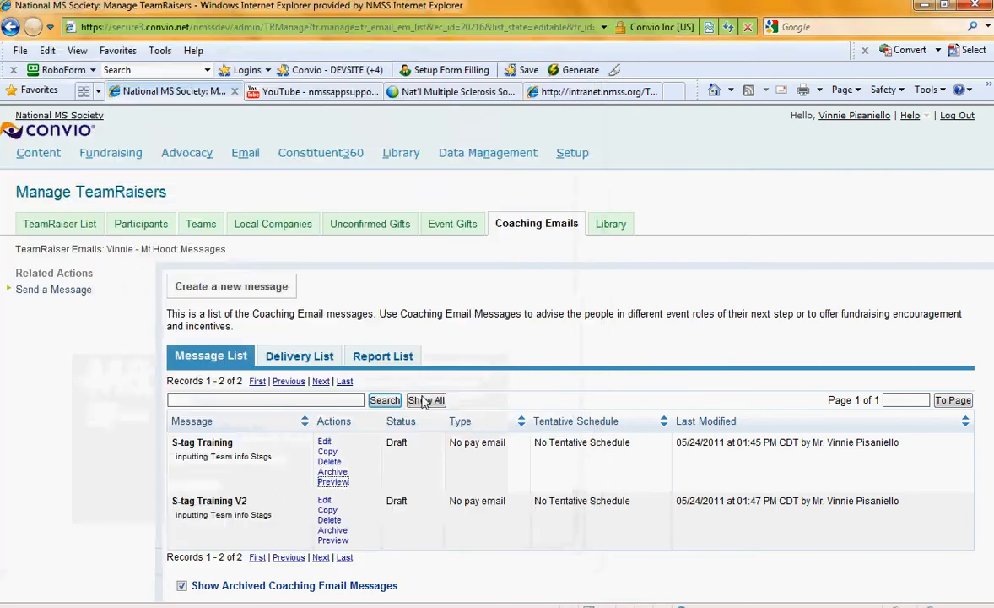
# Preview the S-tag Training V2 message, look over its placeholders and close the preview.
pyautogui.click(334, 540)
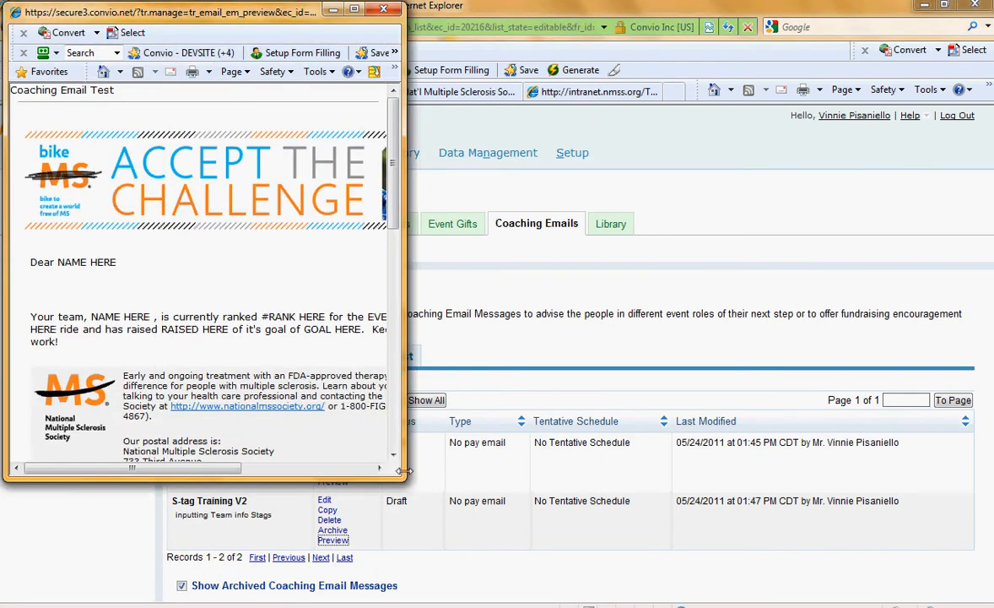
pyautogui.moveTo(403, 471); pyautogui.dragTo(535, 521)
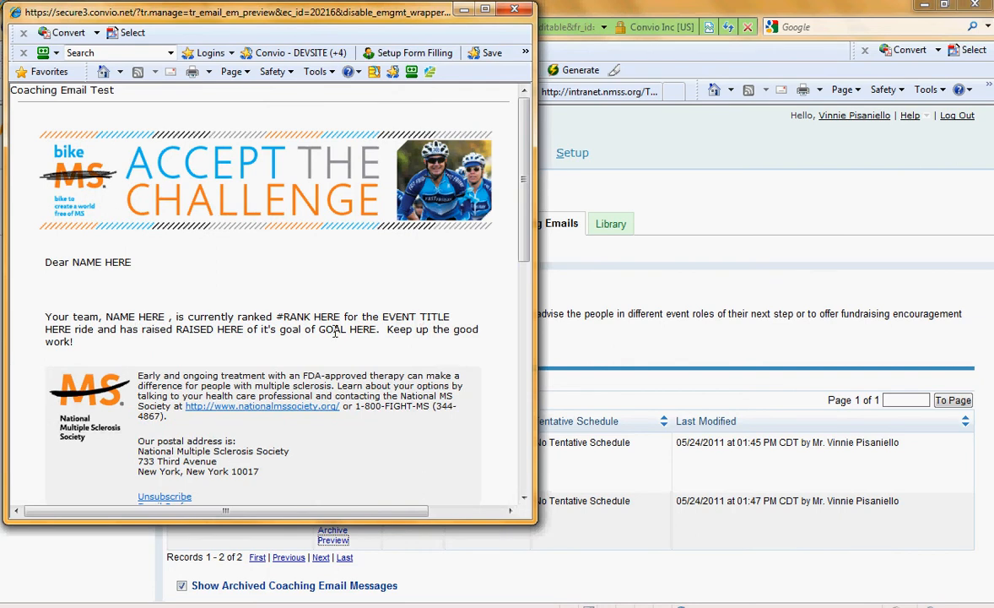
pyautogui.click(515, 10)
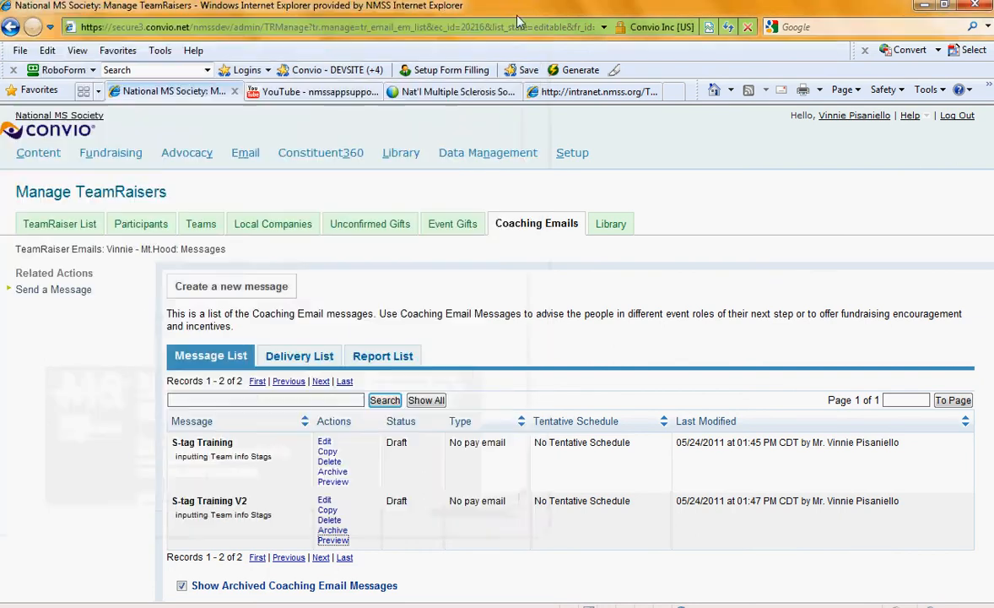
# Examine the tags in the S-tag Training message's HTML content and return to the coaching email list.
pyautogui.click(324, 441)
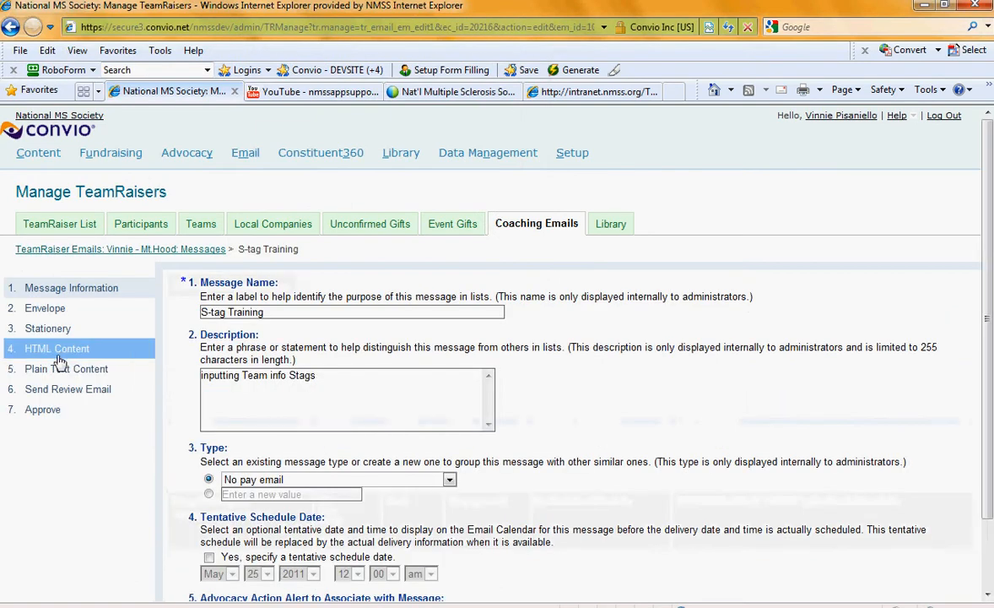
pyautogui.click(56, 356)
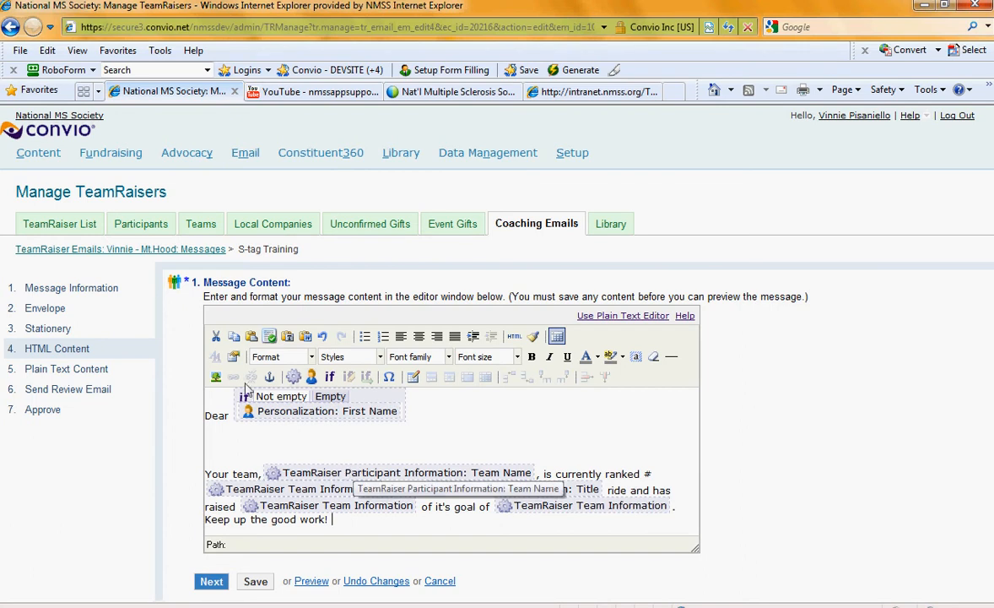
pyautogui.click(540, 228)
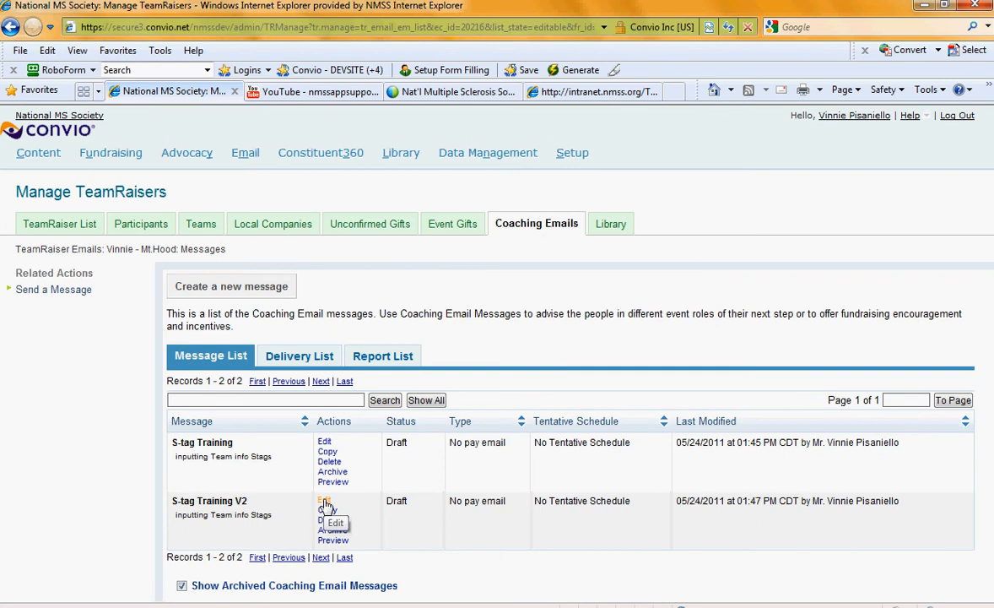
# In S-tag Training V2's HTML content, replace the greeting's NAME HERE with the Biographical First Name personalization, with "Friends" as the text when empty.
pyautogui.click(325, 503)
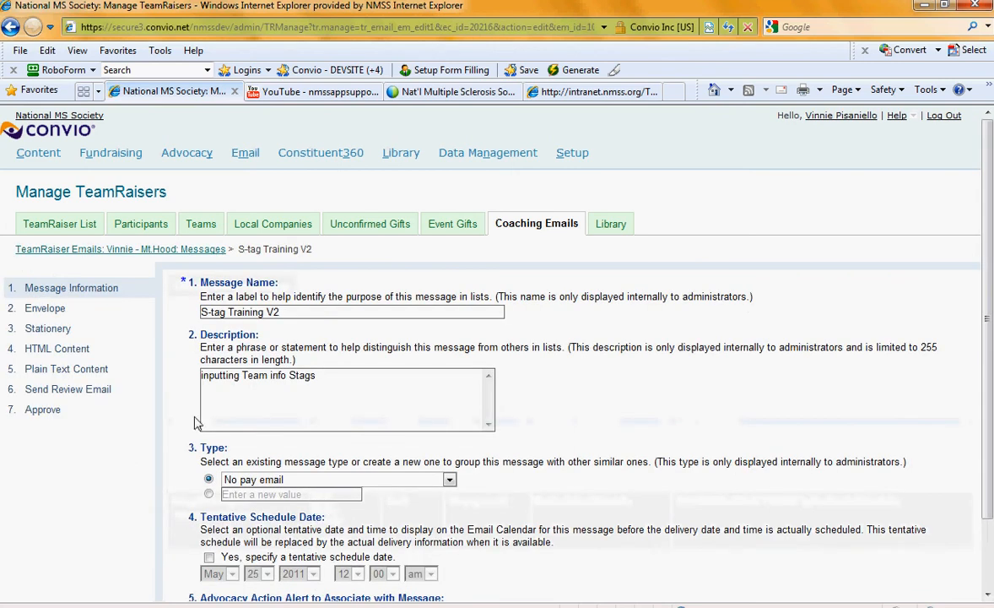
pyautogui.click(90, 355)
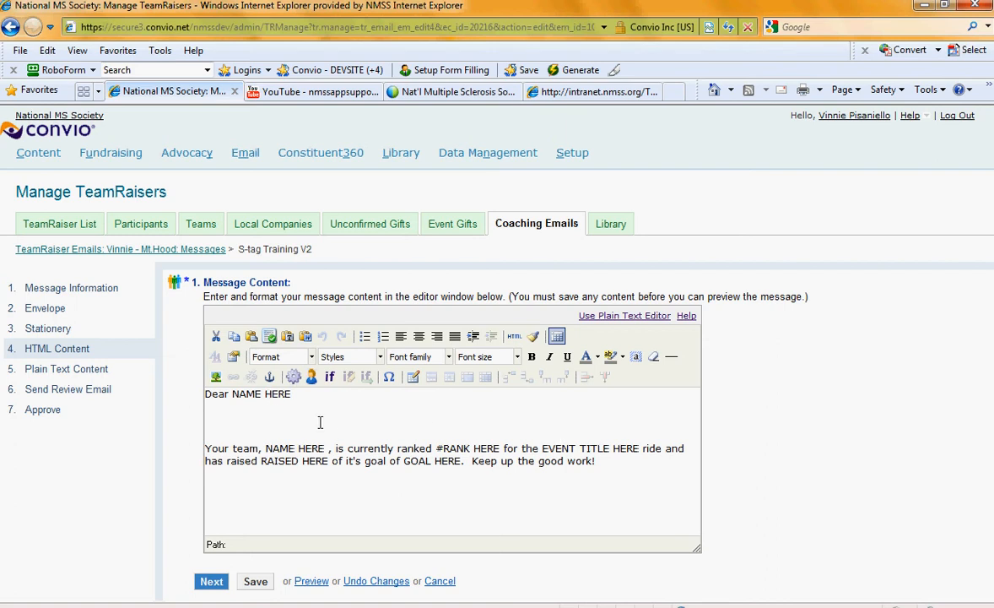
pyautogui.click(290, 395)
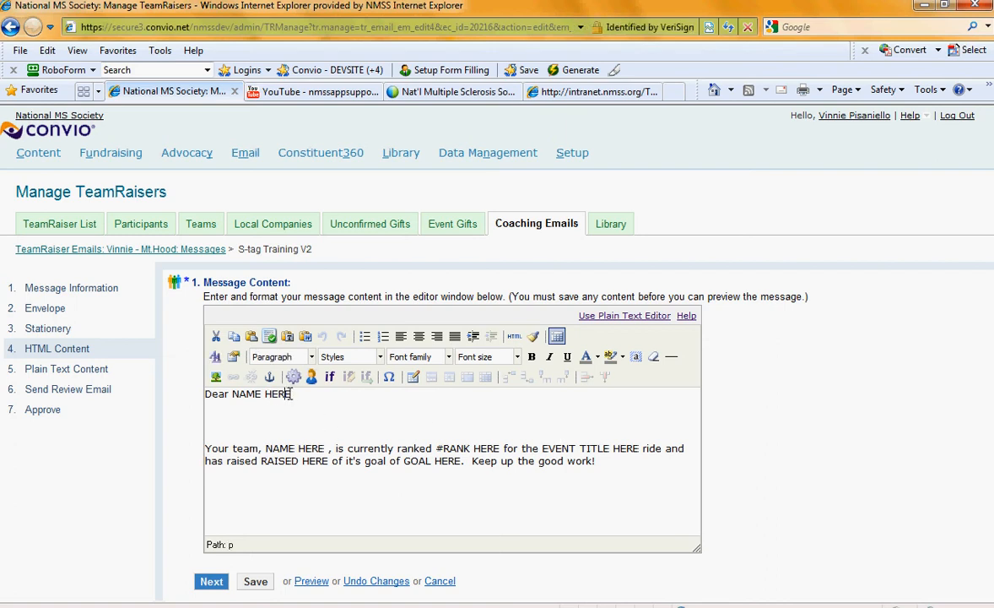
pyautogui.moveTo(292, 394); pyautogui.dragTo(232, 394)
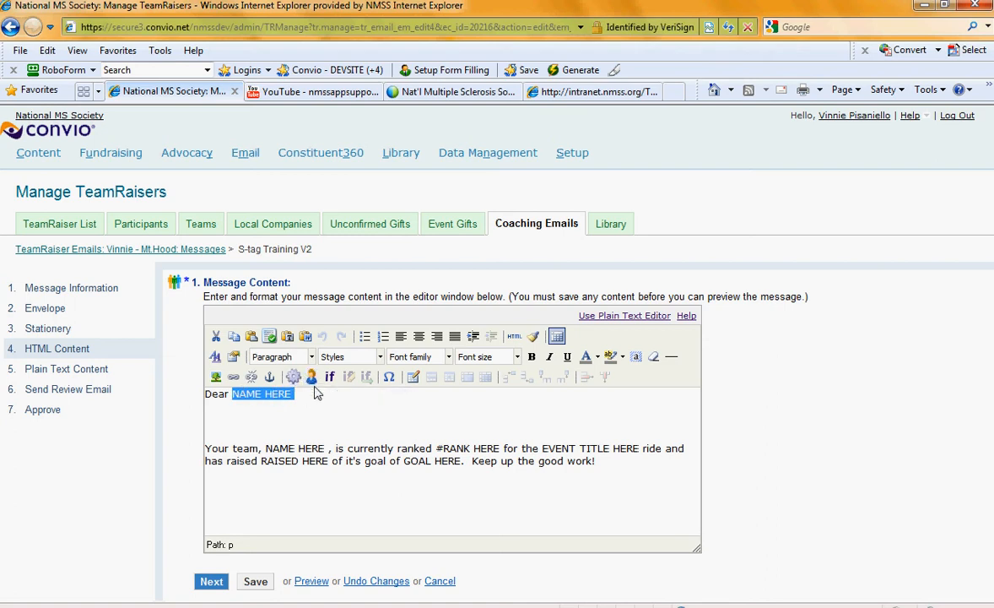
pyautogui.click(311, 377)
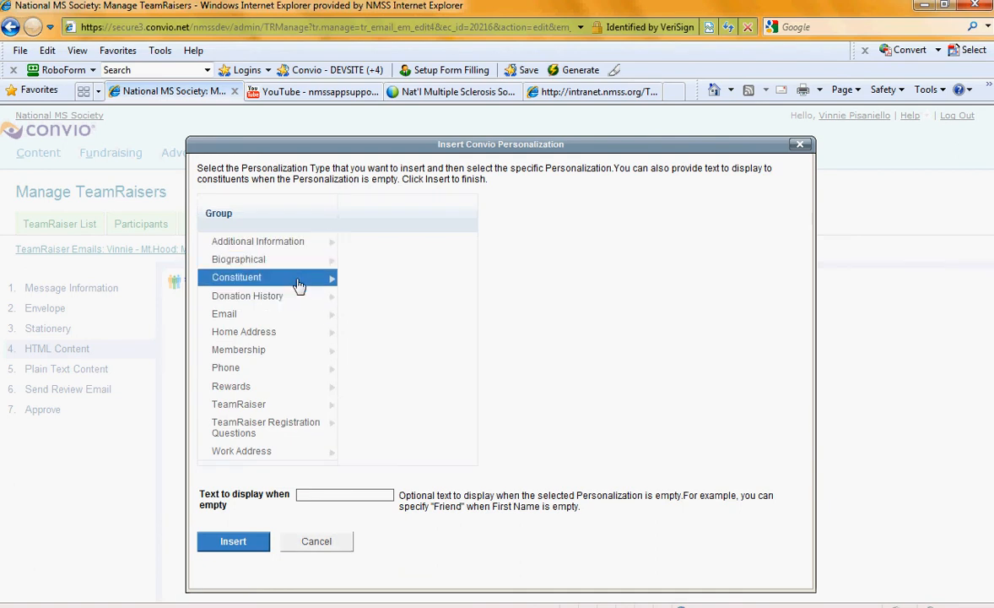
pyautogui.click(310, 263)
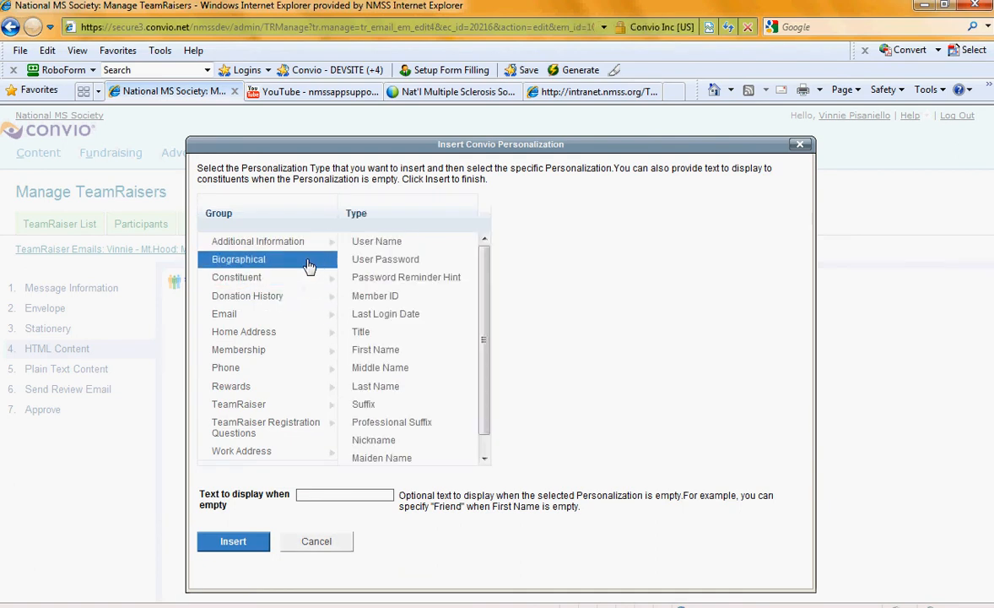
pyautogui.click(371, 295)
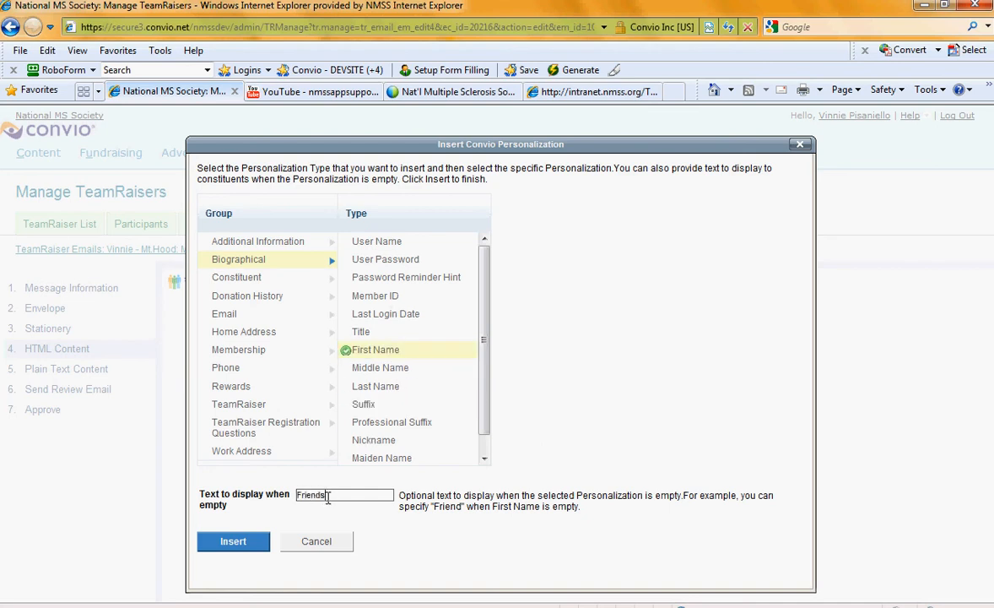
pyautogui.click(225, 544)
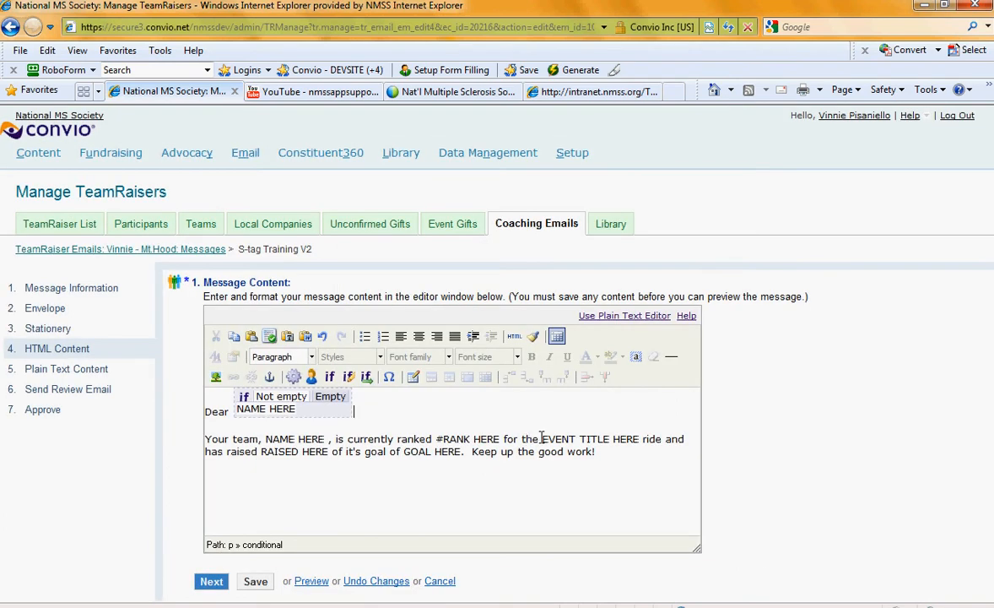
# Replace EVENT TITLE HERE in the message body with the TeamRaiser component Title and save the message.
pyautogui.moveTo(544, 438); pyautogui.dragTo(664, 433)
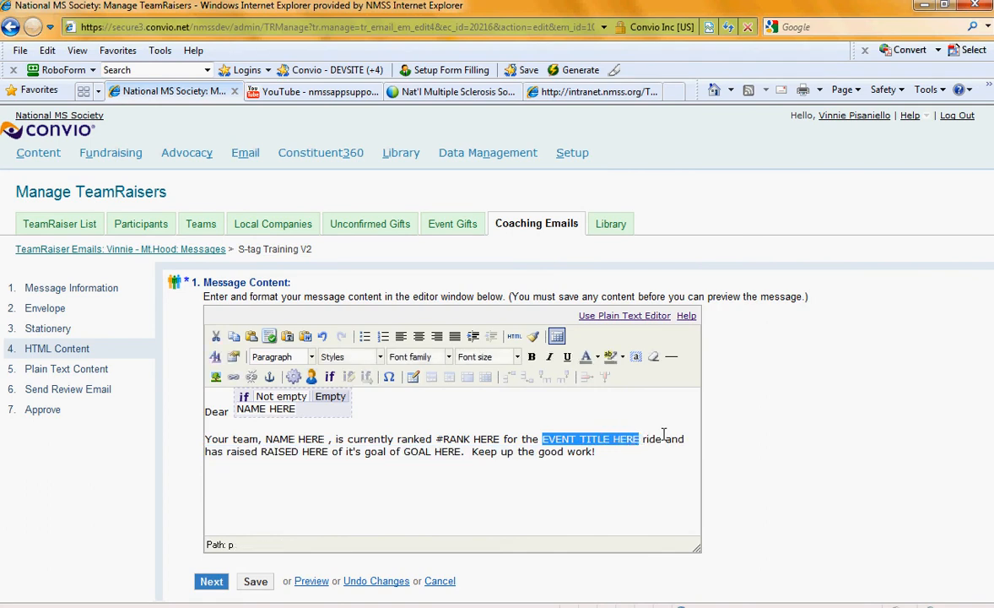
pyautogui.click(294, 379)
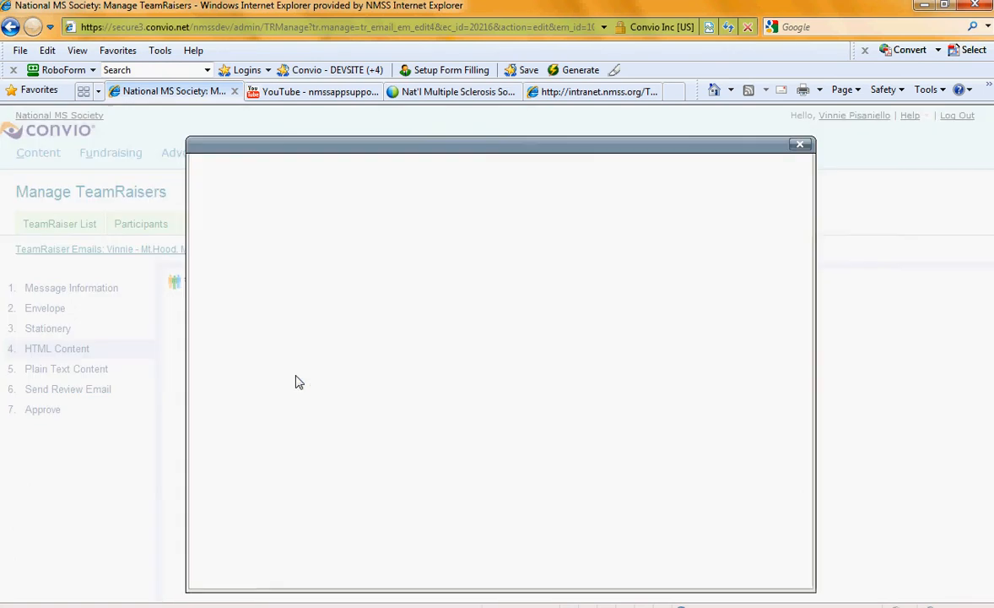
pyautogui.scroll(-2, 322, 405)
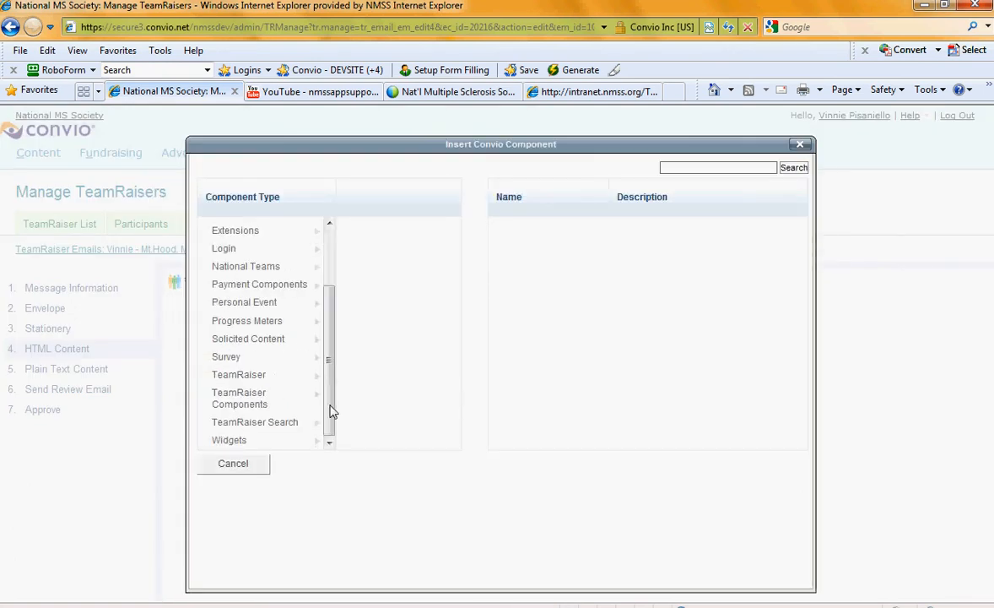
pyautogui.click(246, 375)
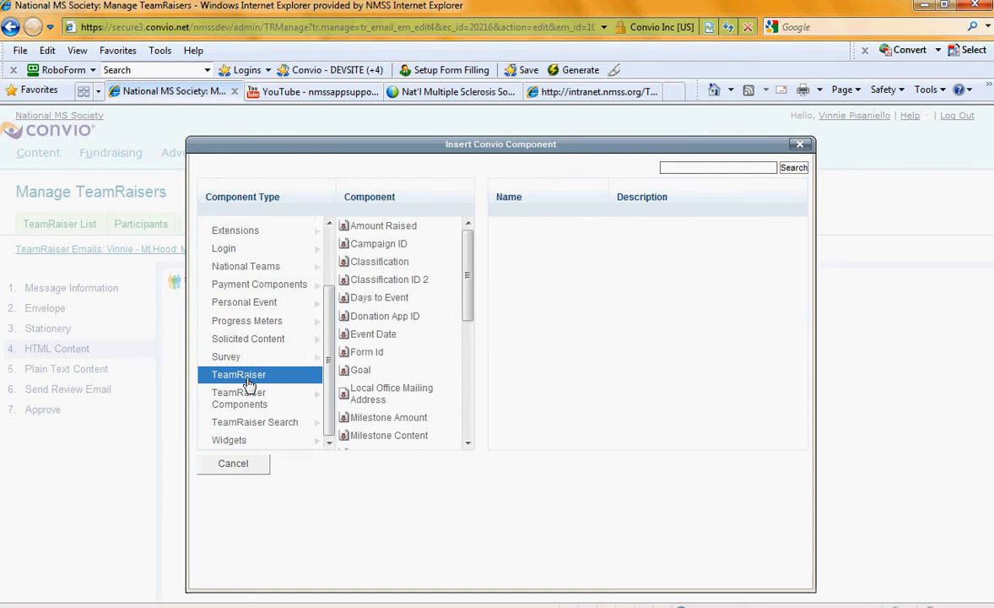
pyautogui.moveTo(470, 287); pyautogui.dragTo(483, 427)
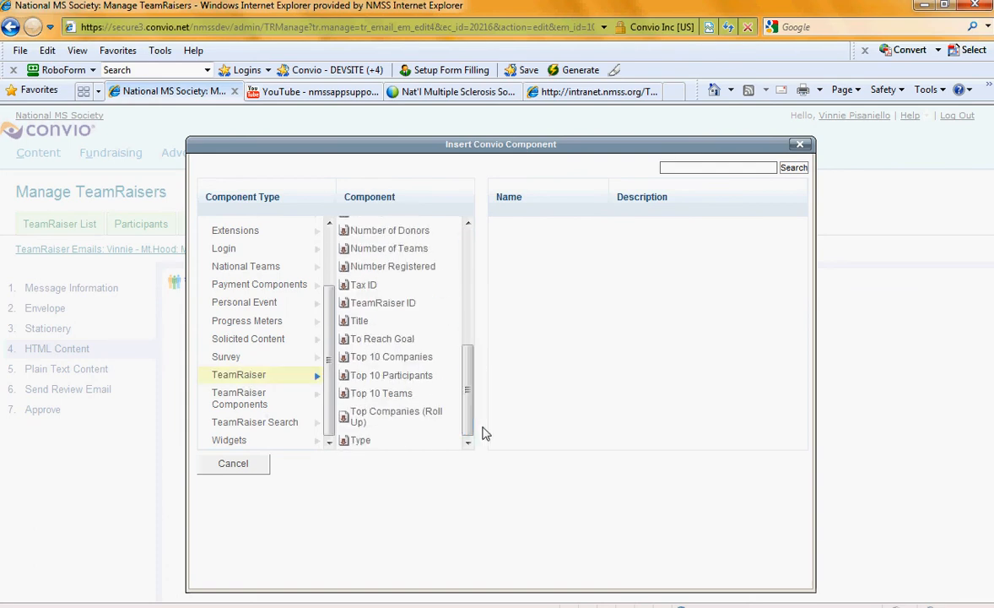
pyautogui.click(425, 322)
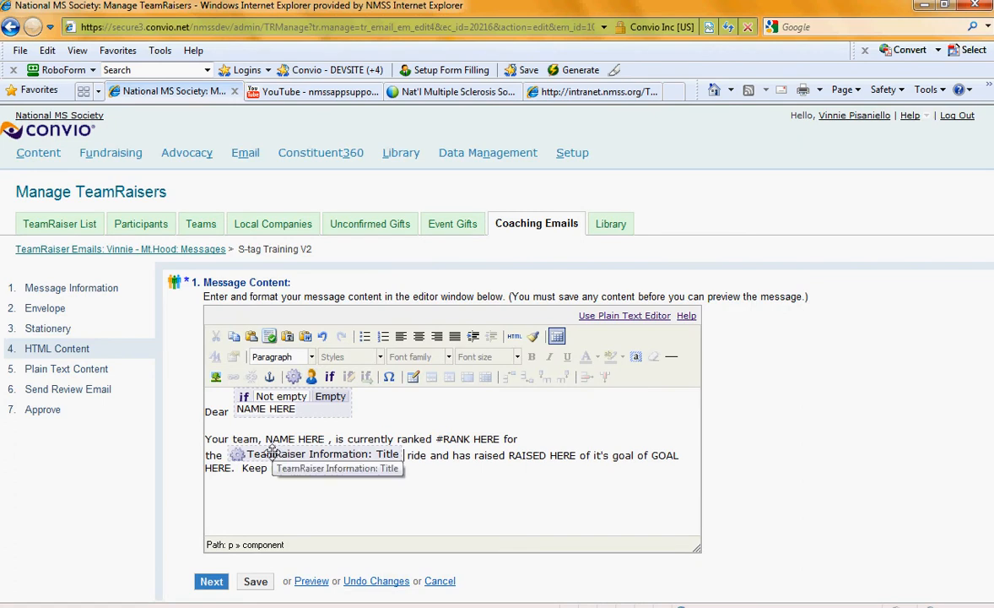
pyautogui.click(254, 582)
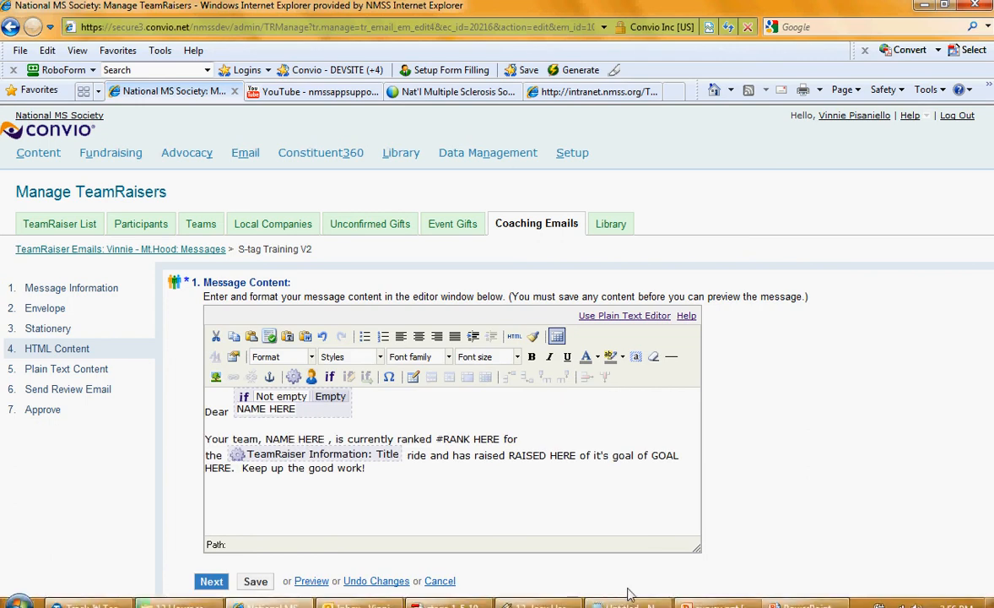
# Look at the S43 tags in Notepad, and replace the NAME HERE after "Your team" with the TeamRaiser Team Name personalization.
pyautogui.click(628, 596)
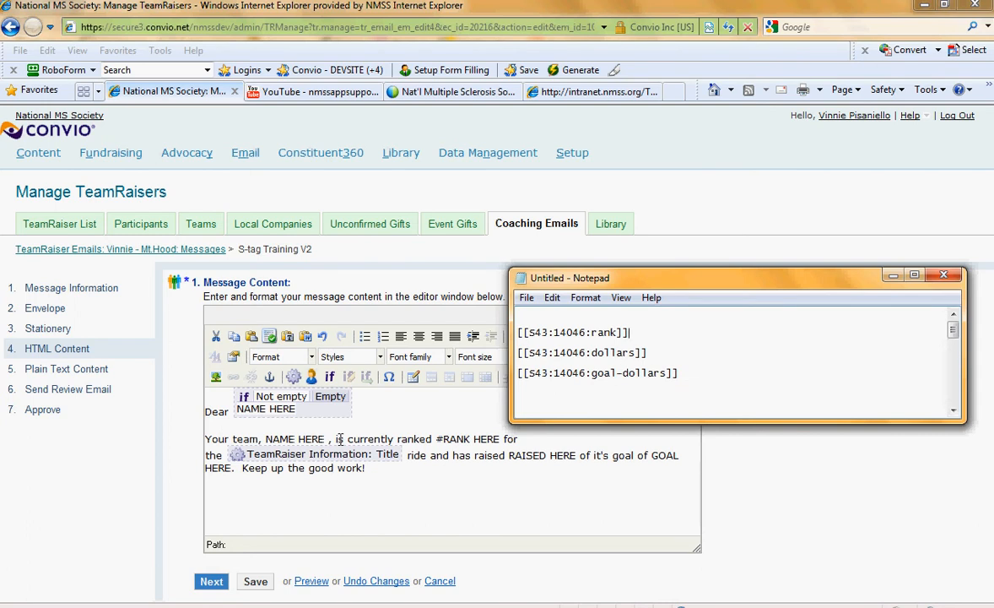
pyautogui.click(266, 438)
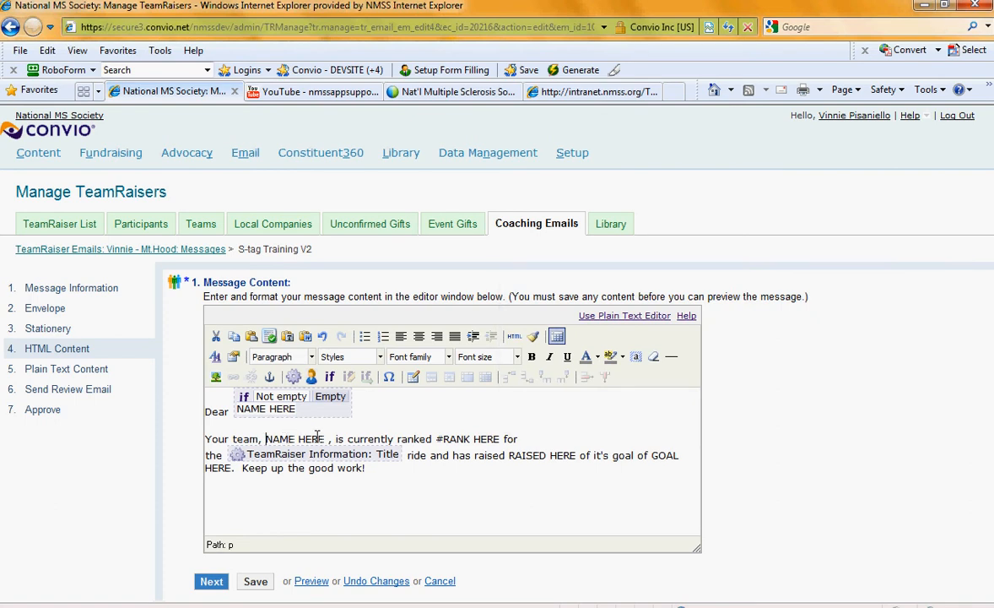
pyautogui.moveTo(325, 439); pyautogui.dragTo(267, 440)
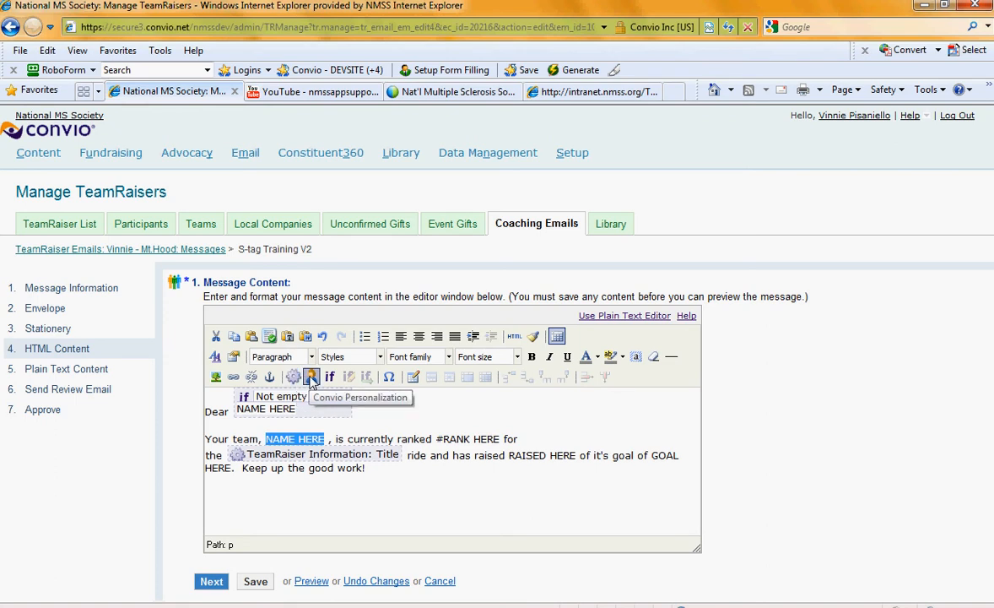
pyautogui.click(312, 377)
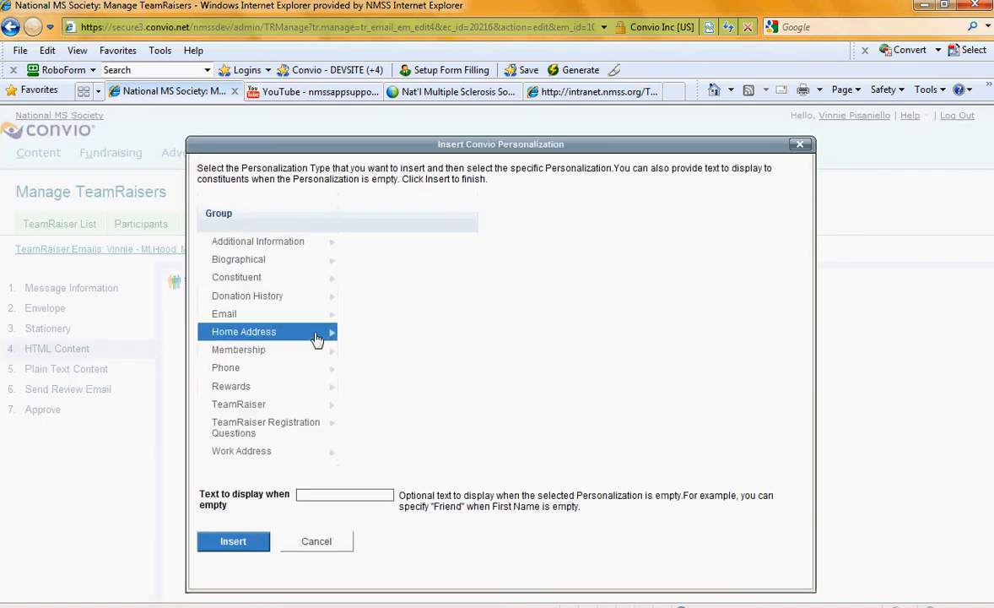
pyautogui.click(324, 406)
pyautogui.click(400, 296)
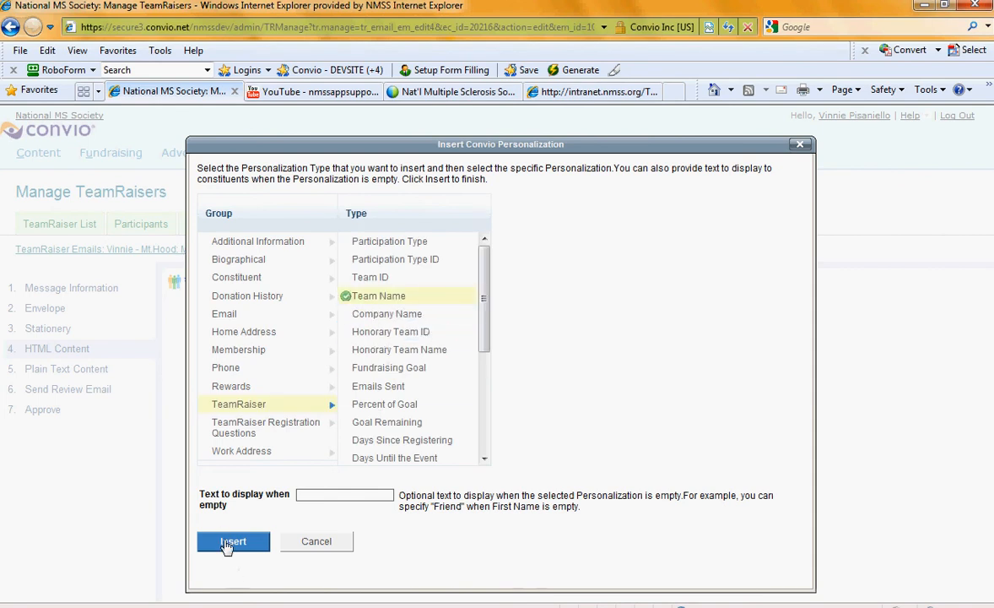
pyautogui.click(232, 541)
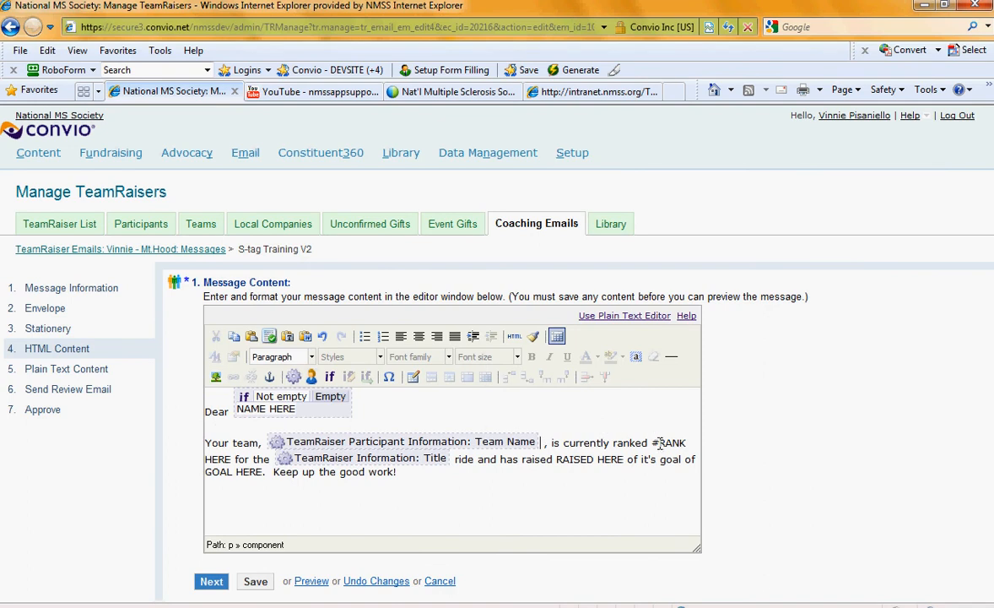
# Replace RANK HERE with the tag [[S43:14046:rank]] copied from Notepad, allowing clipboard access, and save the message.
pyautogui.moveTo(660, 442); pyautogui.dragTo(231, 459)
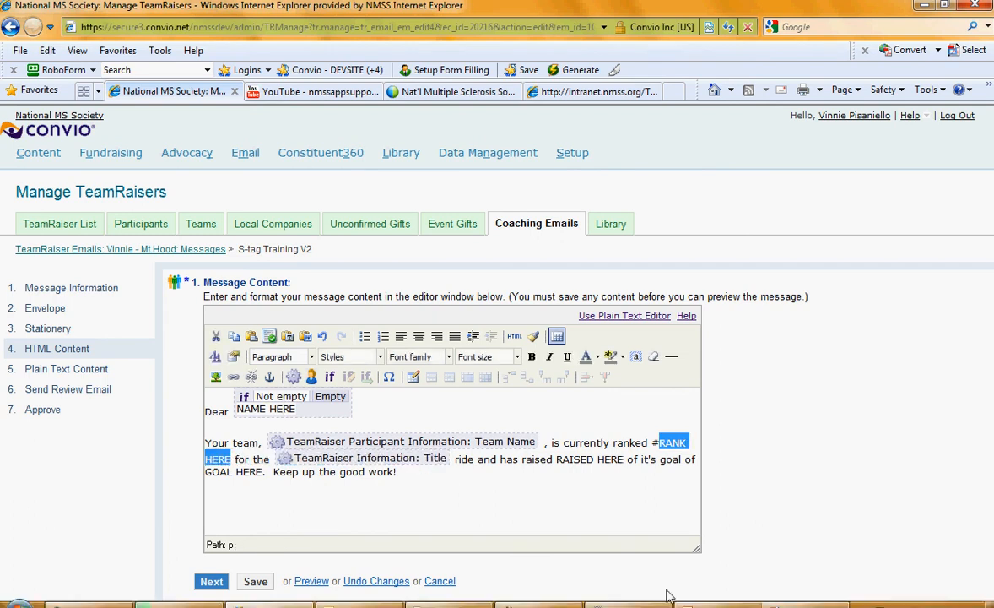
pyautogui.click(623, 604)
pyautogui.moveTo(659, 333); pyautogui.dragTo(583, 334)
pyautogui.click(517, 336)
pyautogui.hotkey('shift', 'End')
pyautogui.hotkey('ctrl', 'c')
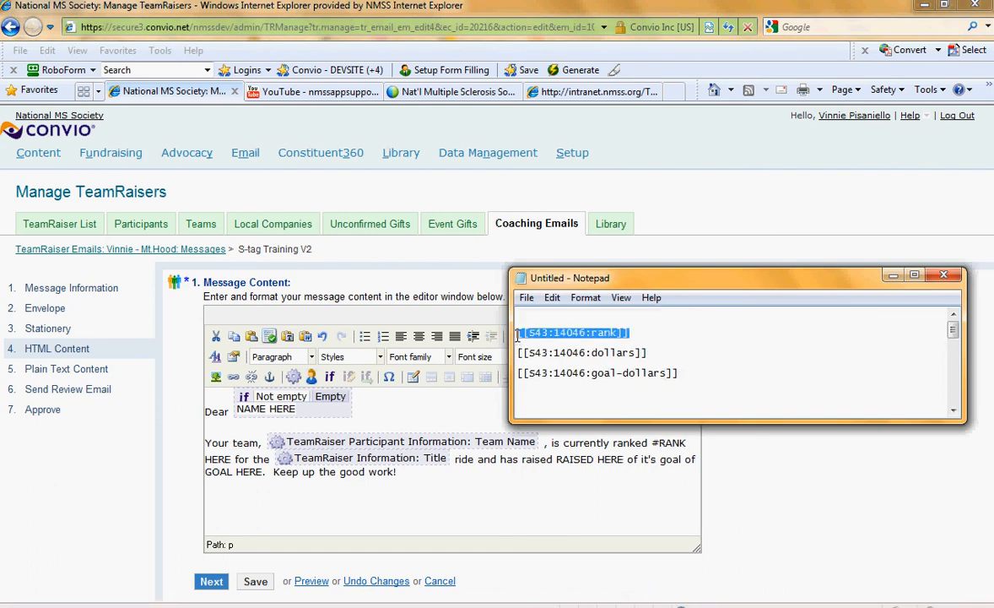
pyautogui.click(660, 442)
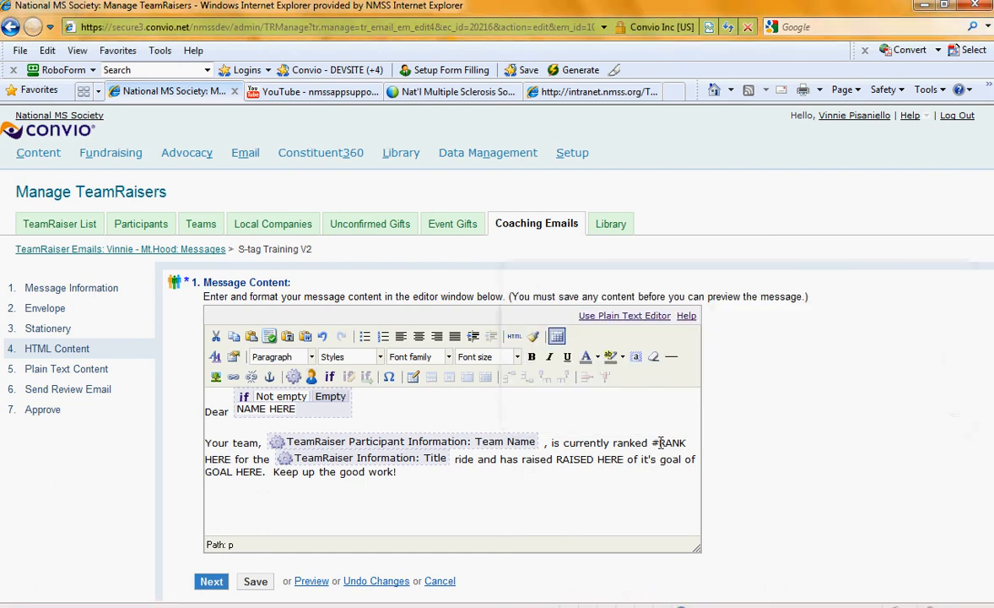
pyautogui.moveTo(661, 443); pyautogui.dragTo(231, 462)
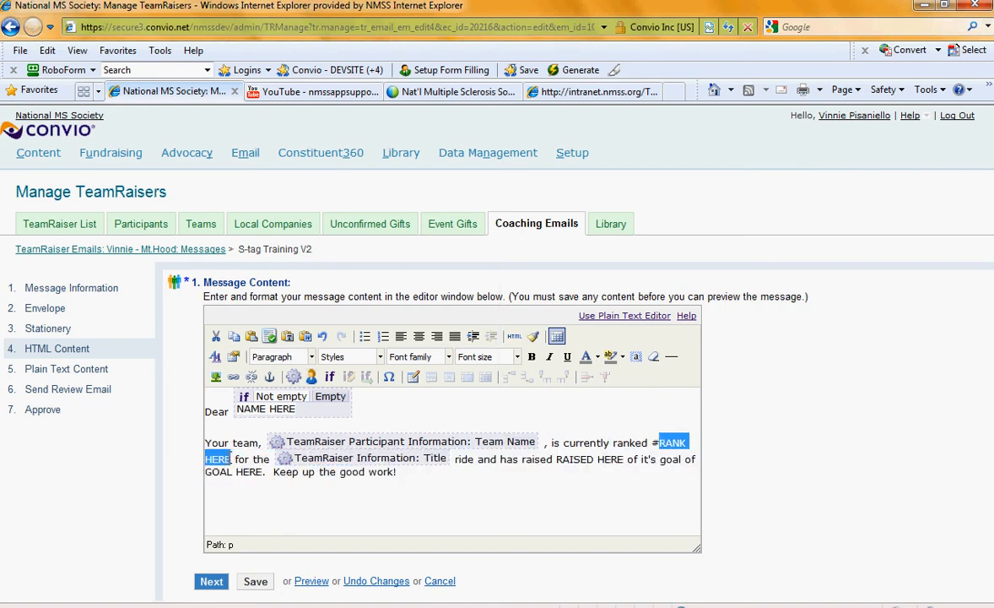
pyautogui.hotkey('ctrl', 'v')
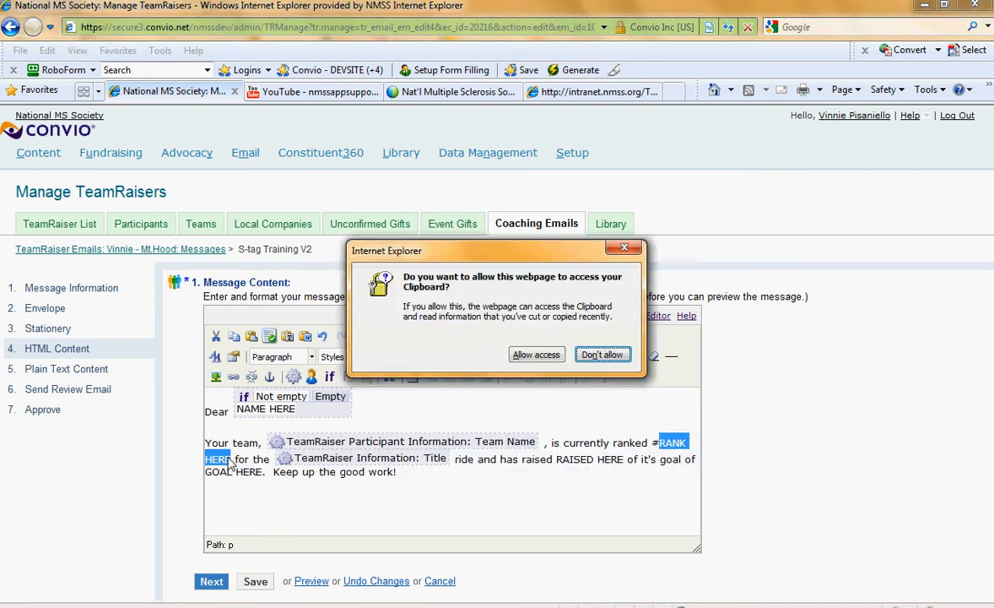
pyautogui.click(533, 355)
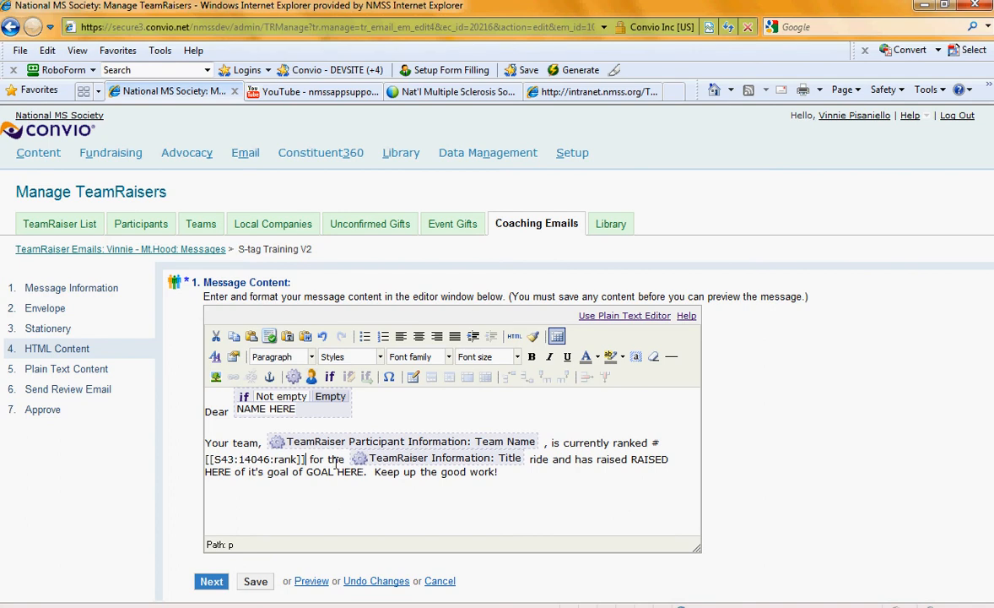
pyautogui.click(256, 584)
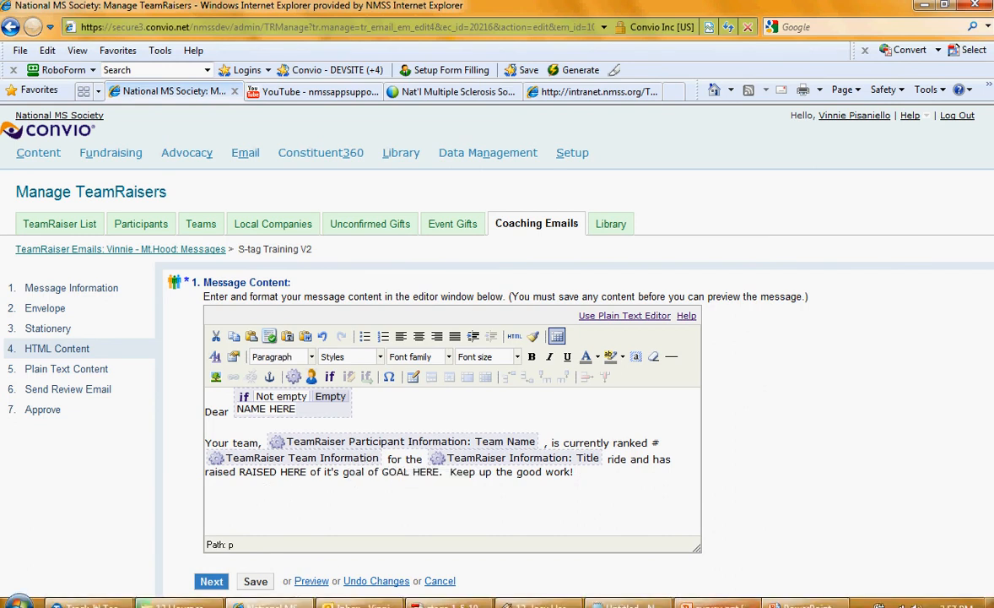
# Copy the tag [[S43:14046:dollars]] from Notepad and put it in place of RAISED HERE in the message.
pyautogui.click(627, 604)
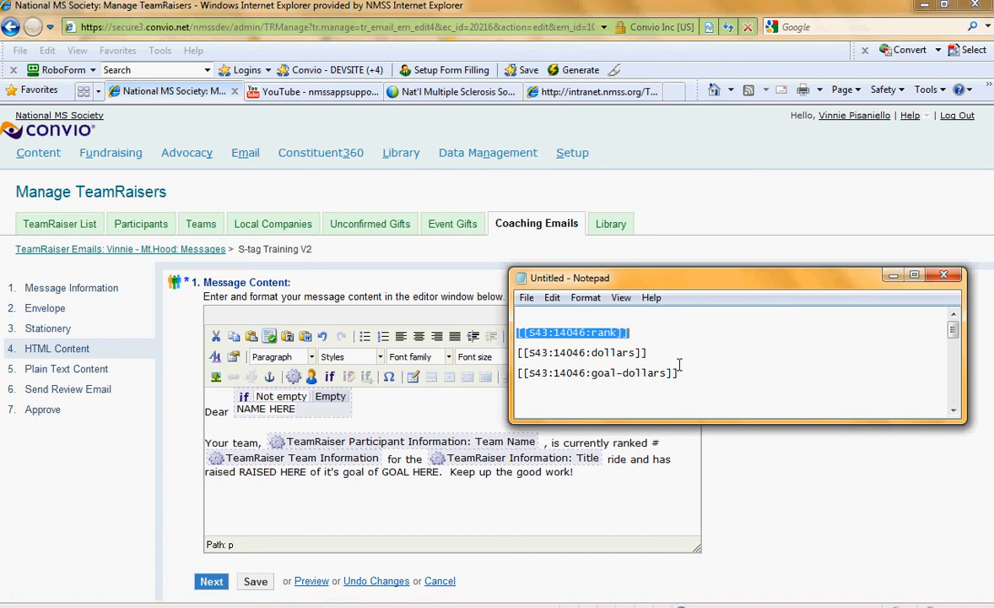
pyautogui.click(651, 352)
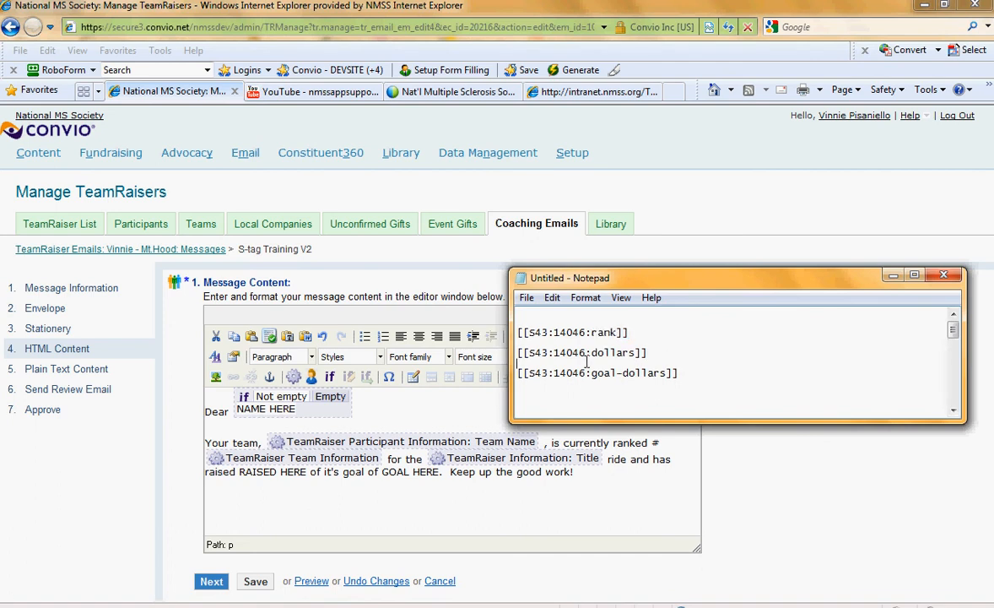
pyautogui.keyDown('shift'); pyautogui.click(518, 354); pyautogui.keyUp('shift')
pyautogui.hotkey('ctrl', 'c')
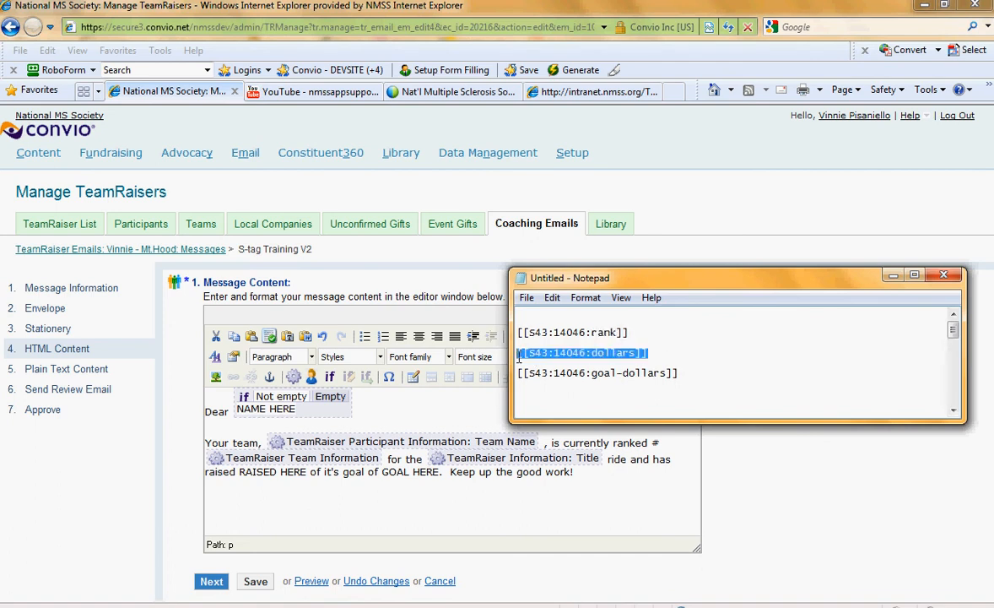
pyautogui.click(308, 475)
pyautogui.moveTo(307, 473); pyautogui.dragTo(239, 474)
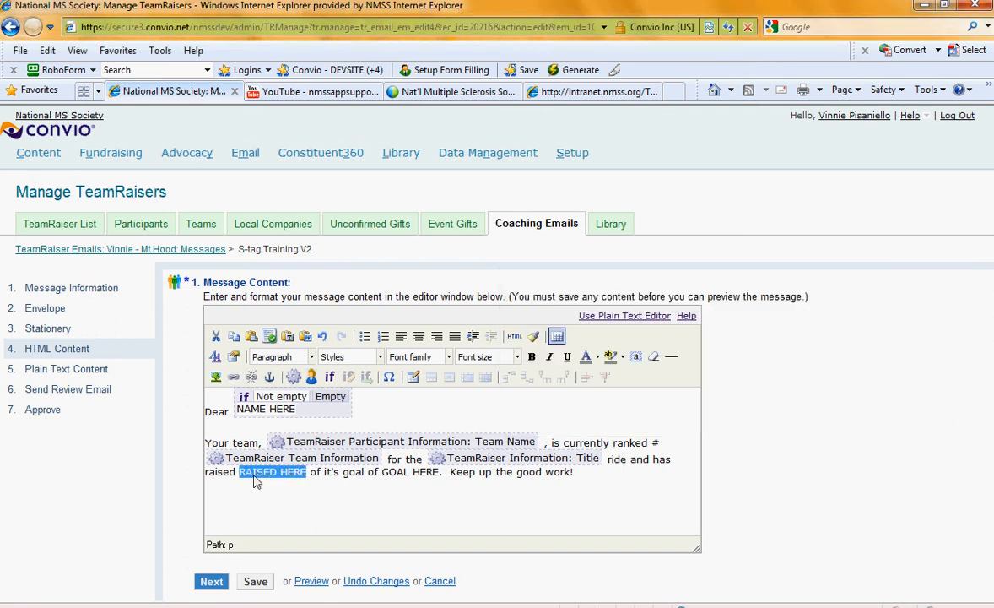
pyautogui.hotkey('ctrl', 'v')
pyautogui.click(519, 345)
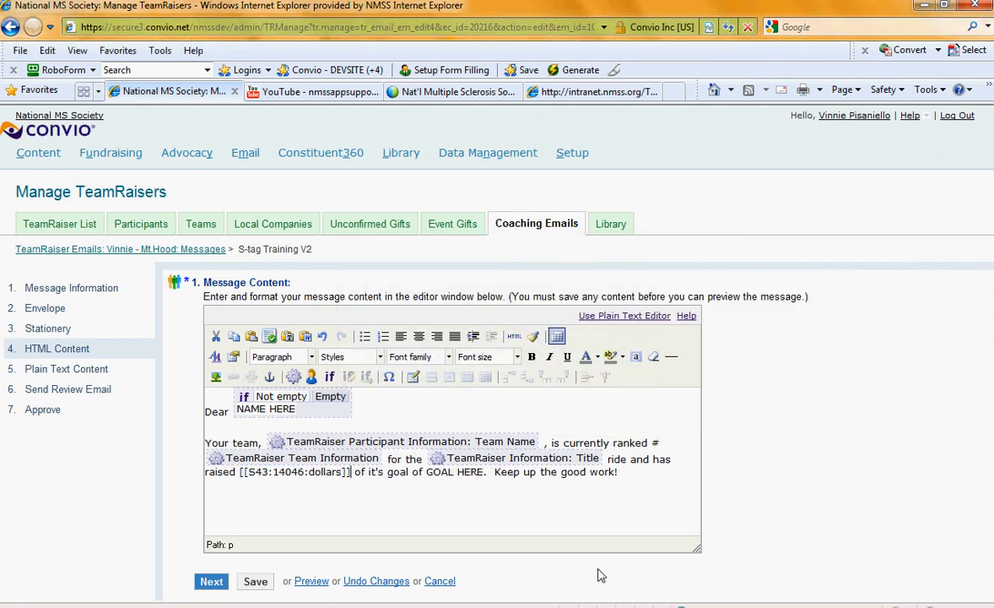
# Replace GOAL HERE with the tag [[S43:14046:goal-dollars]] copied from Notepad and save the message.
pyautogui.click(645, 602)
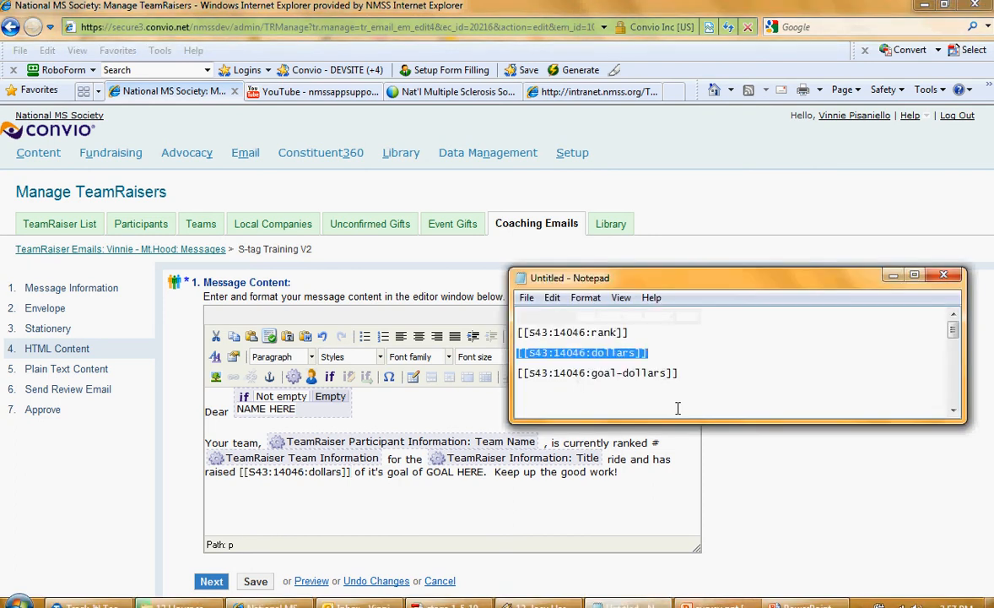
pyautogui.moveTo(682, 373); pyautogui.dragTo(510, 377)
pyautogui.hotkey('ctrl', 'c')
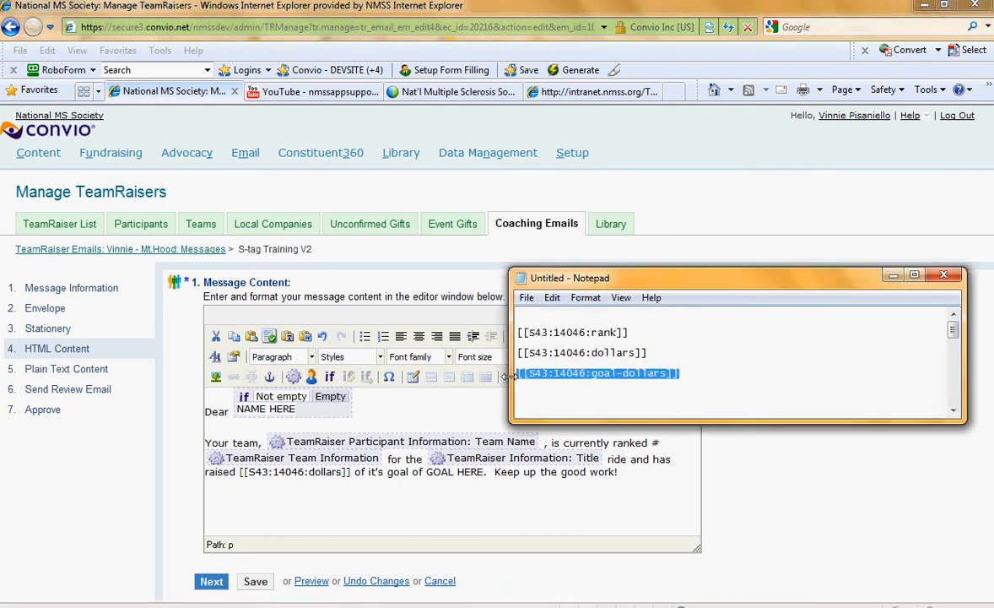
pyautogui.click(469, 473)
pyautogui.moveTo(485, 472); pyautogui.dragTo(427, 472)
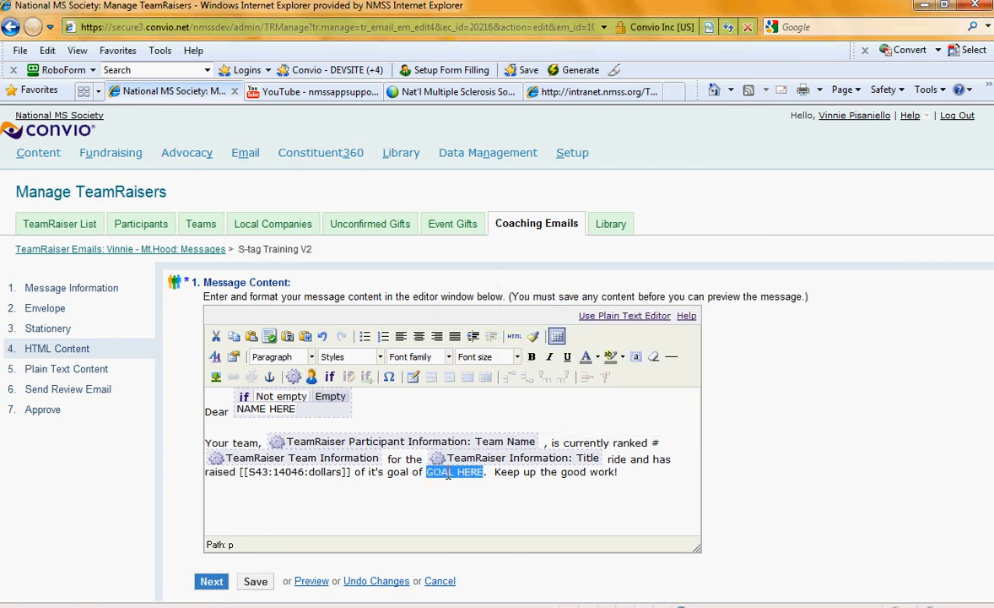
pyautogui.hotkey('ctrl', 'v')
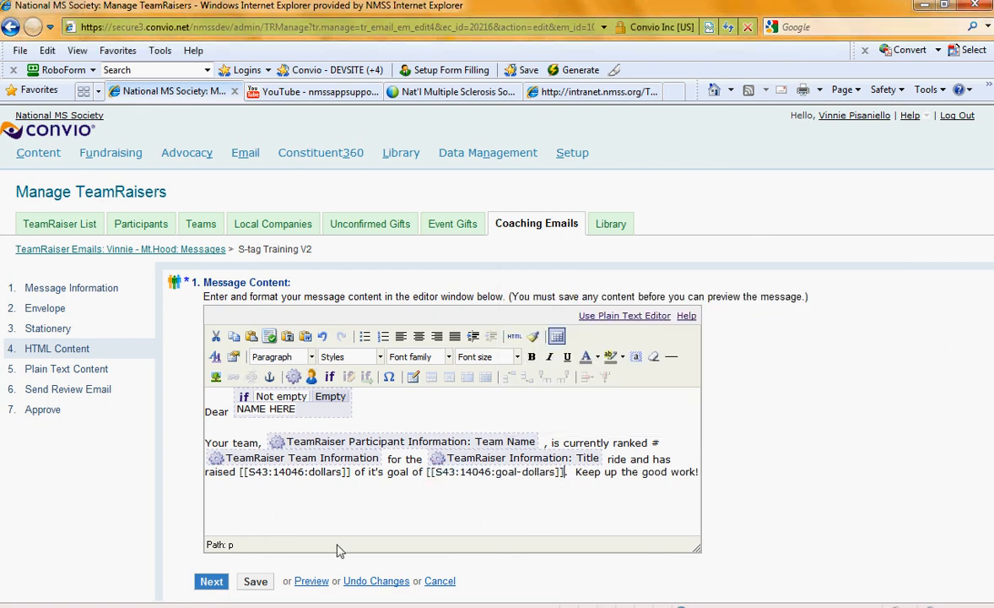
pyautogui.click(257, 582)
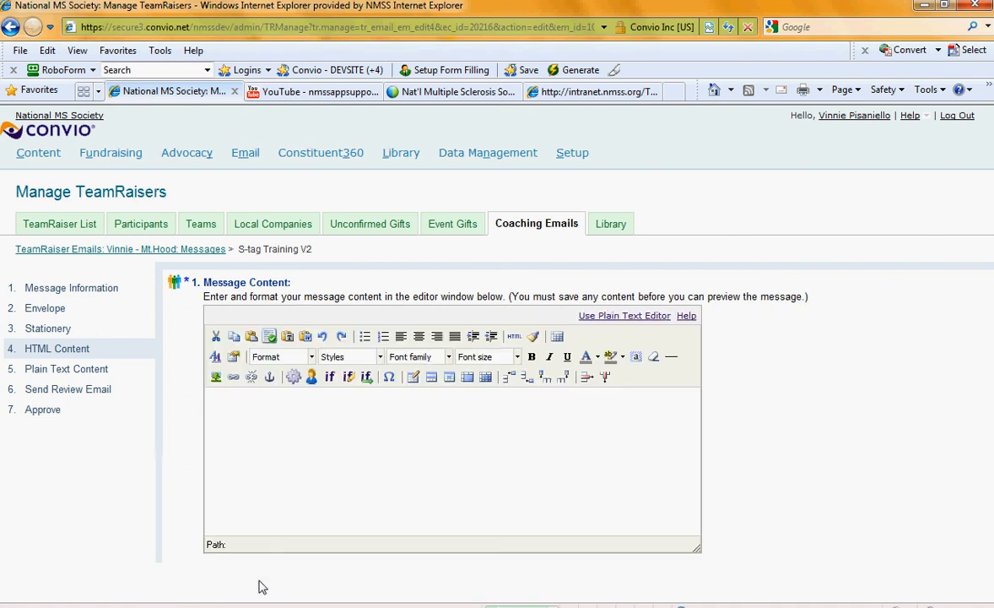
# Preview the message to check its greeting and team values, save again, preview it once more and close the preview.
pyautogui.click(317, 582)
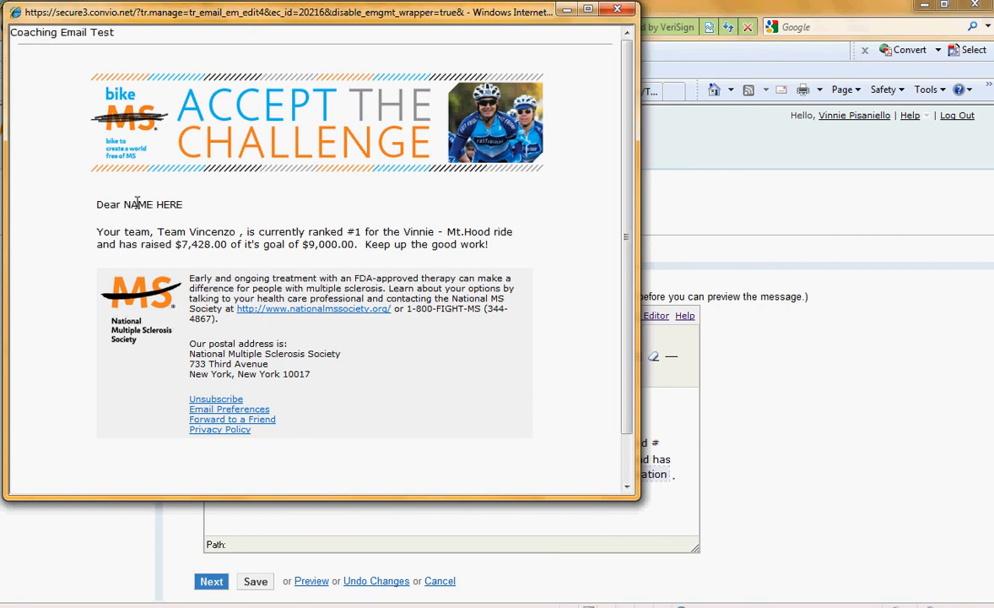
pyautogui.click(617, 9)
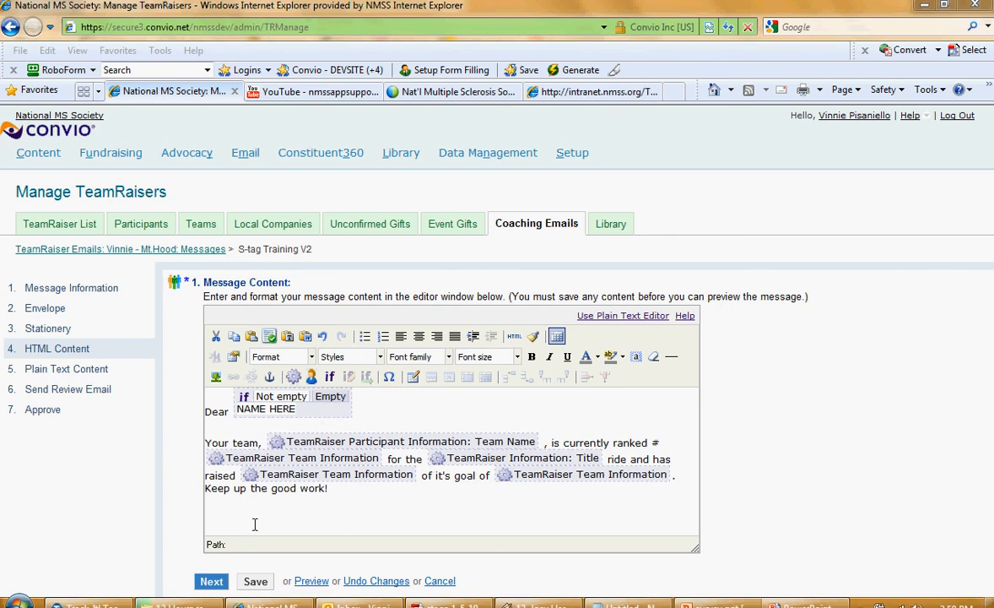
pyautogui.click(255, 582)
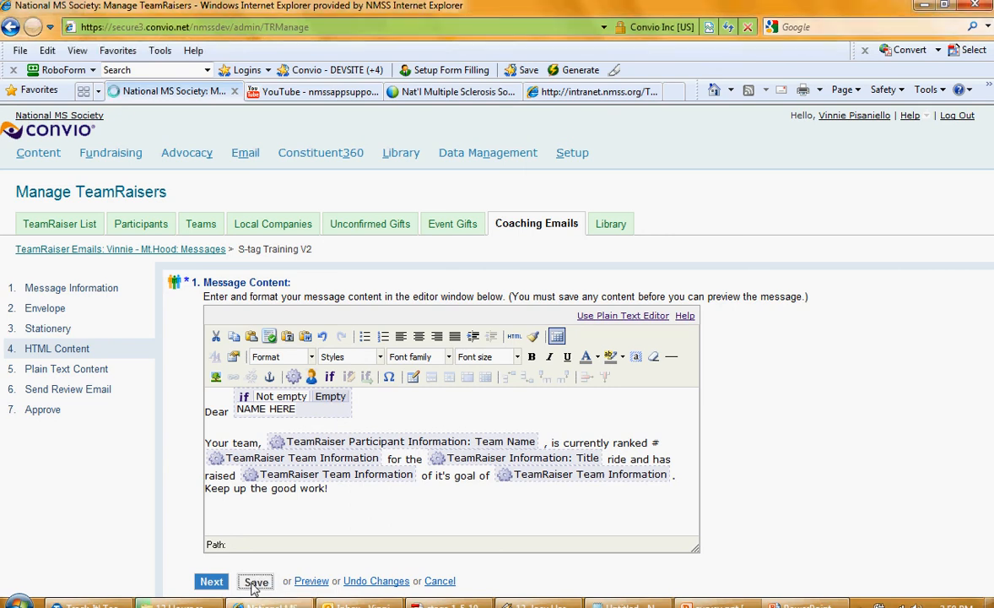
pyautogui.click(320, 585)
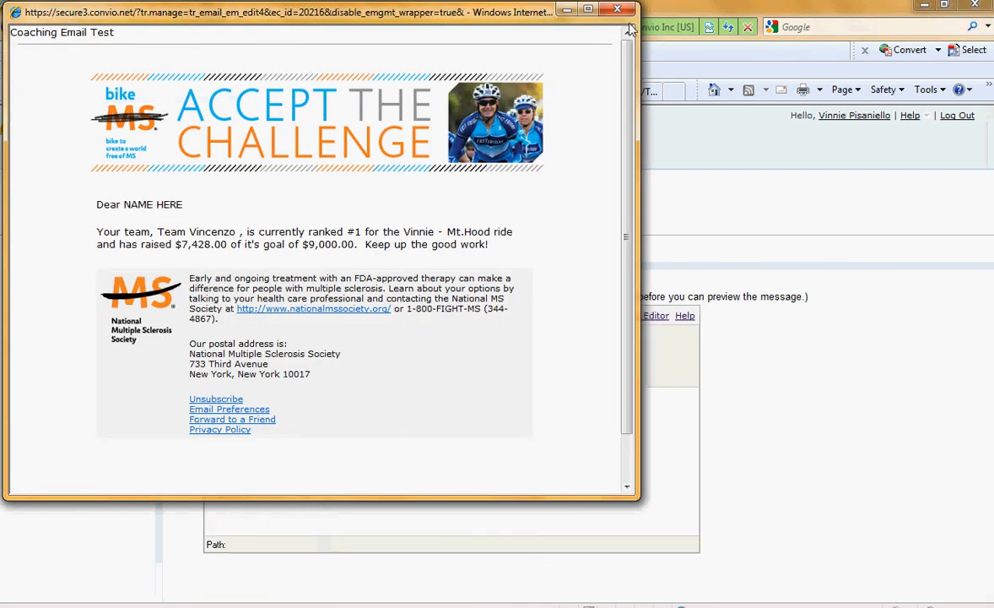
pyautogui.click(617, 9)
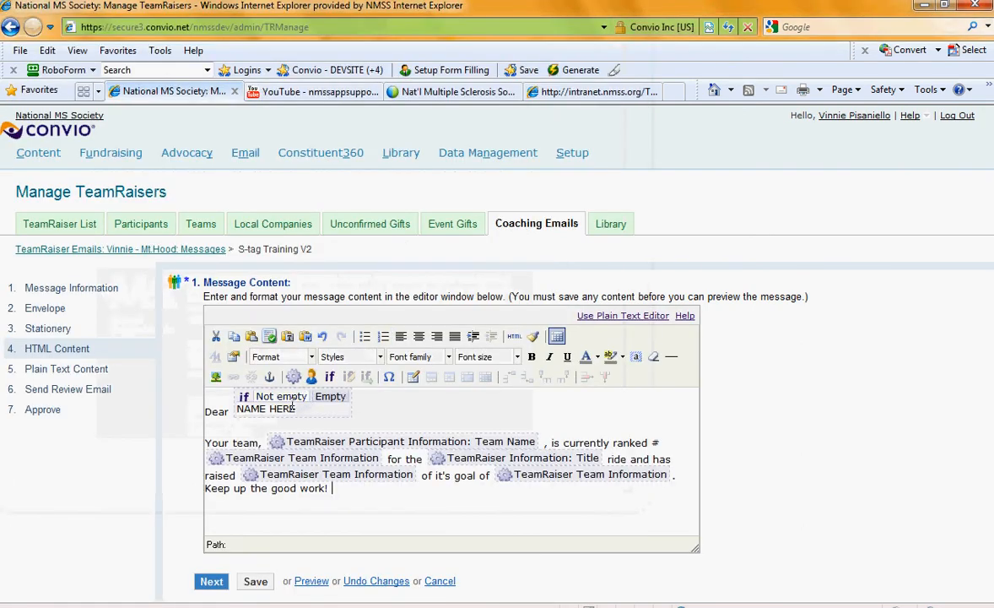
# Replace the conditional NAME HERE block after Dear with the Constituent First Name personalization, using Friend as the empty text, and save the message.
pyautogui.click(362, 408)
pyautogui.press('BackSpace')
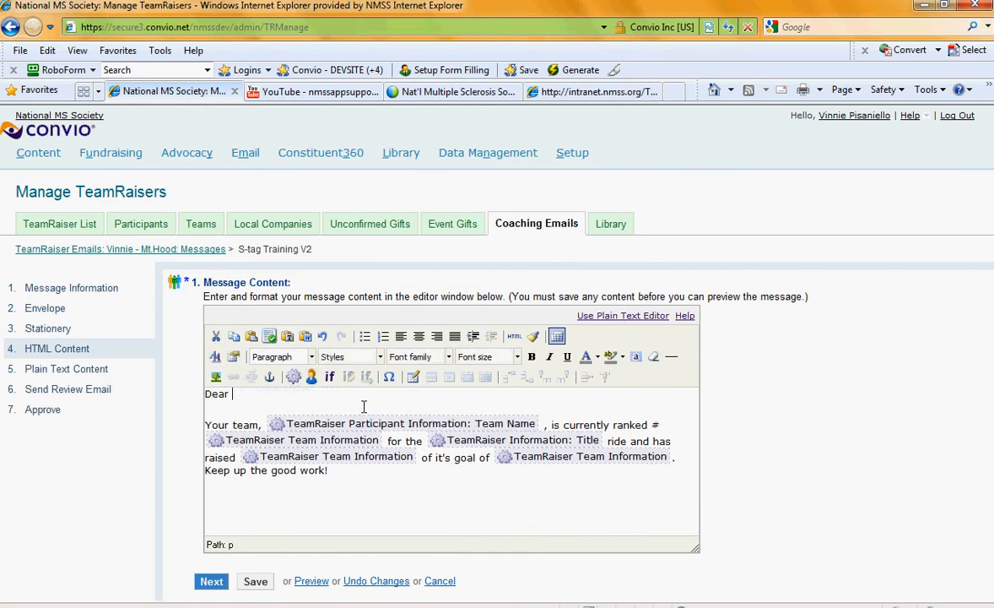
pyautogui.click(292, 376)
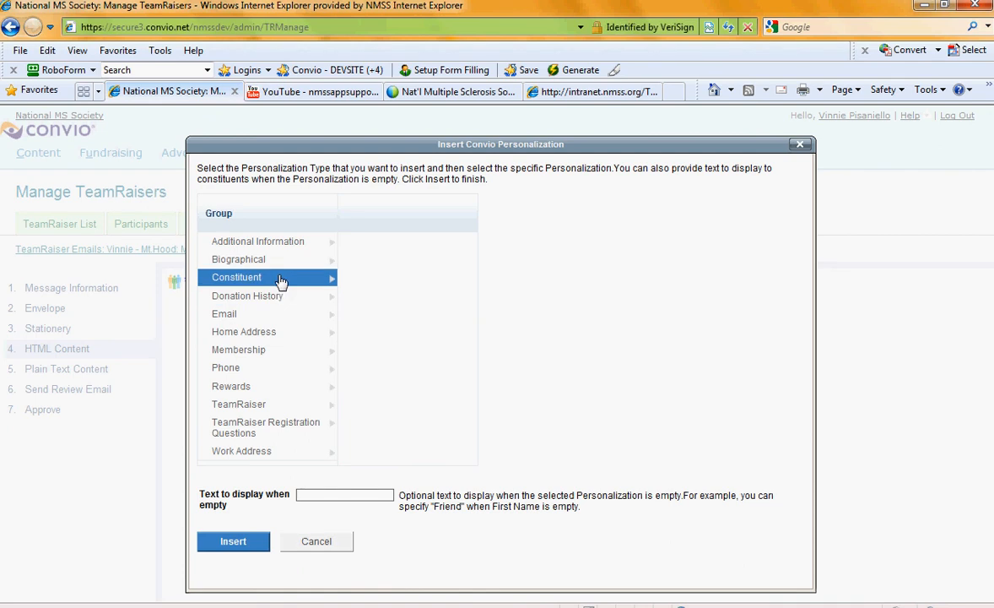
pyautogui.click(281, 278)
pyautogui.click(375, 242)
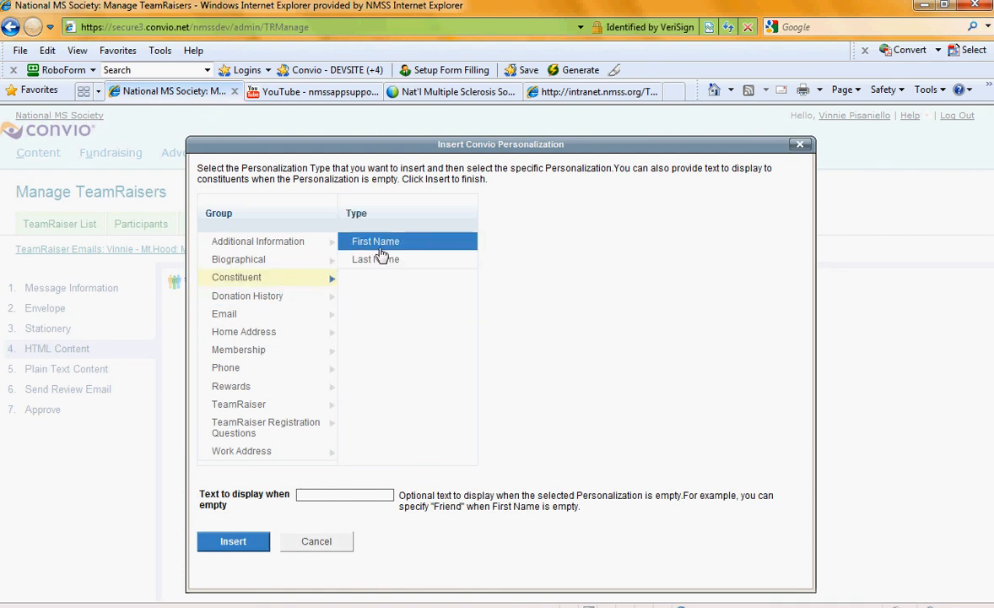
pyautogui.click(327, 493)
pyautogui.write('Friend')
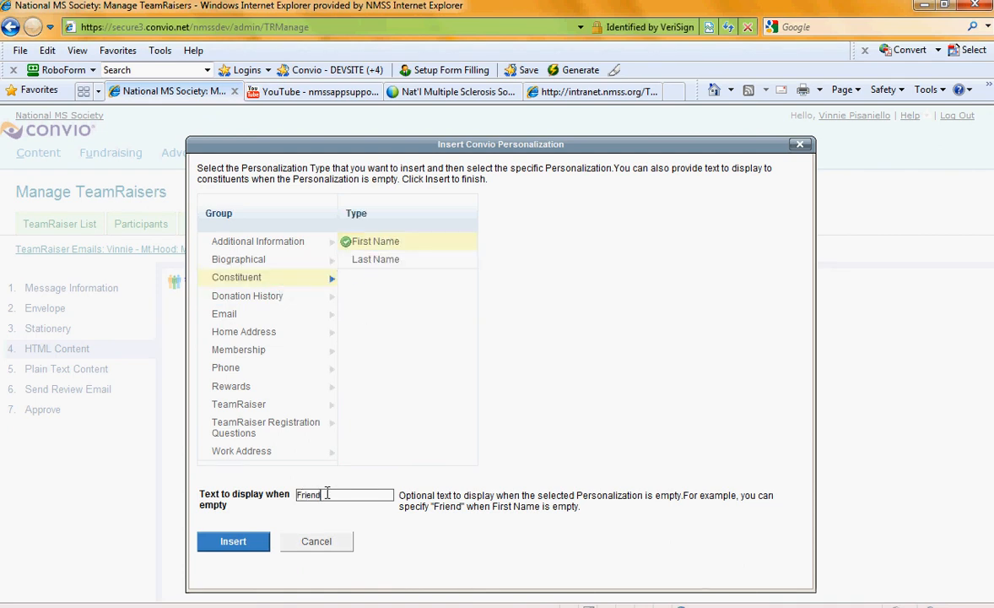
pyautogui.click(236, 542)
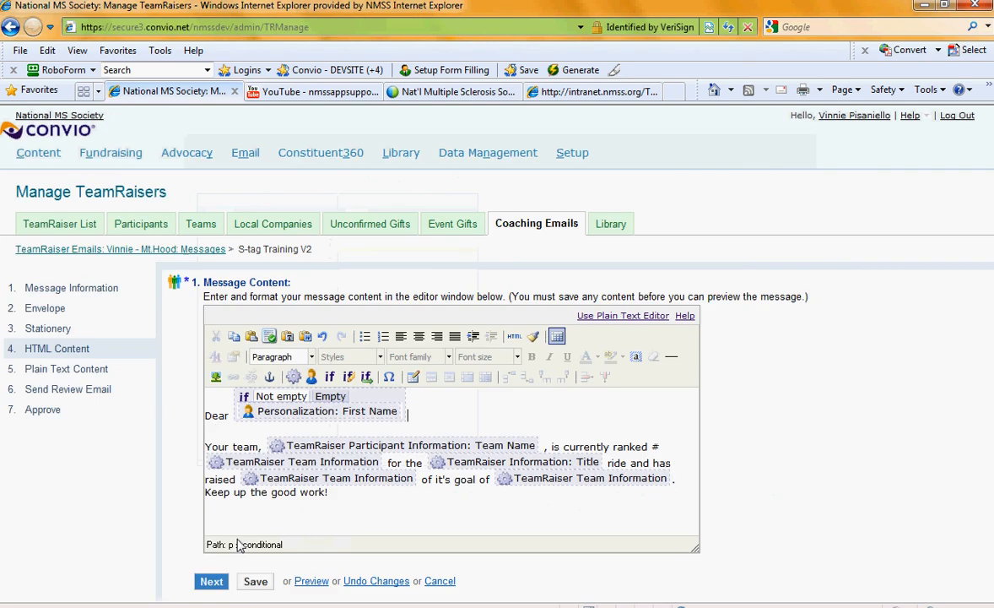
pyautogui.click(257, 582)
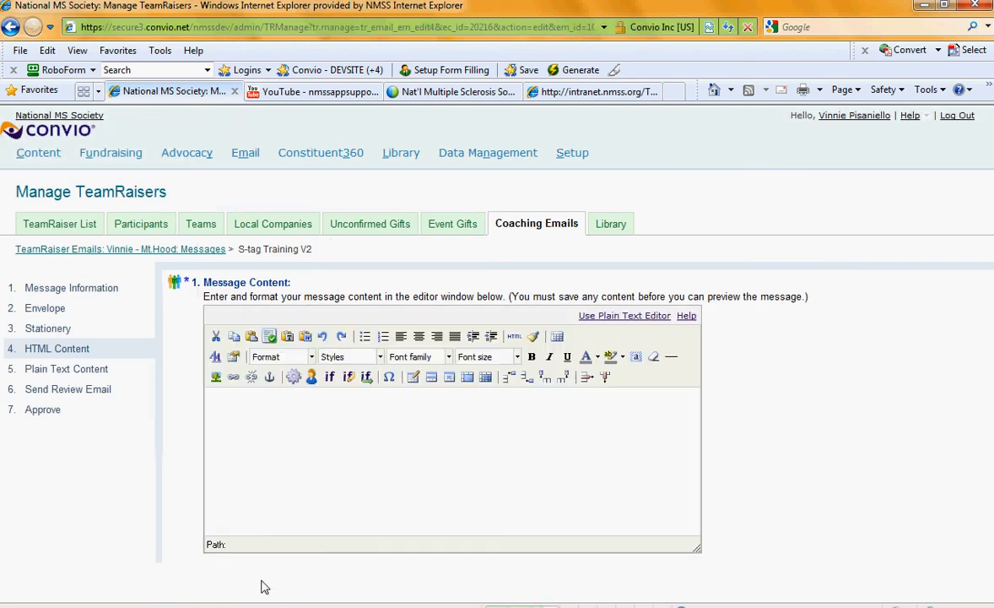
# Preview the saved message, check the greeting and the team's name, rank, raised amount and goal, and close the preview.
pyautogui.click(310, 582)
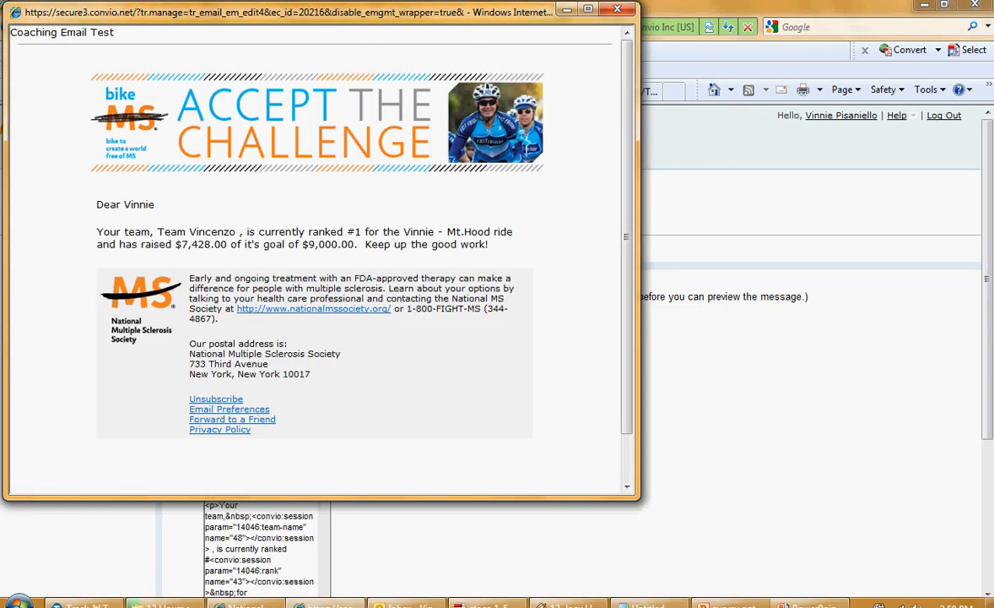
pyautogui.moveTo(331, 604)
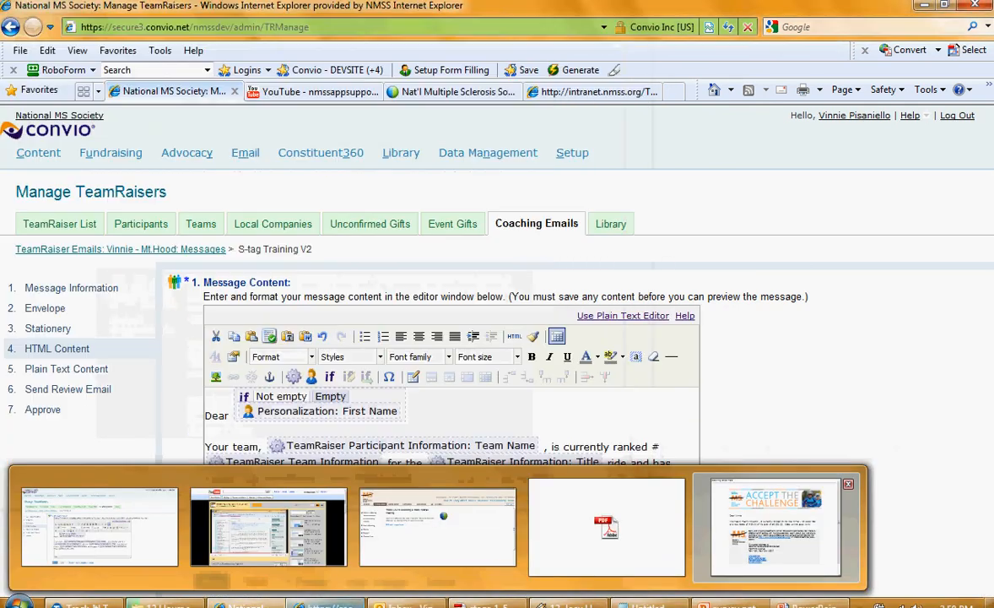
pyautogui.click(775, 527)
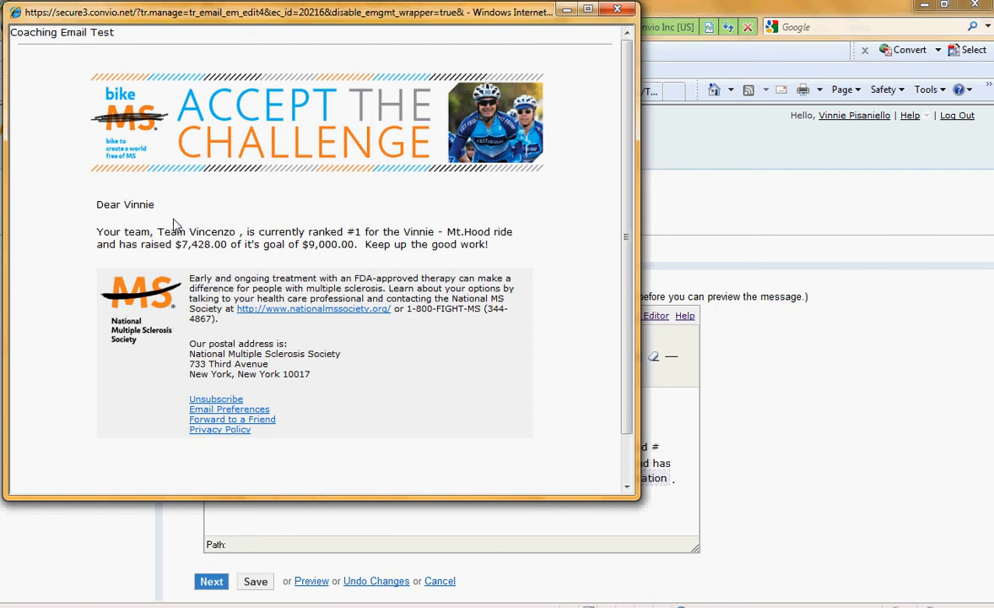
pyautogui.doubleClick(362, 232)
pyautogui.moveTo(354, 232); pyautogui.dragTo(353, 236)
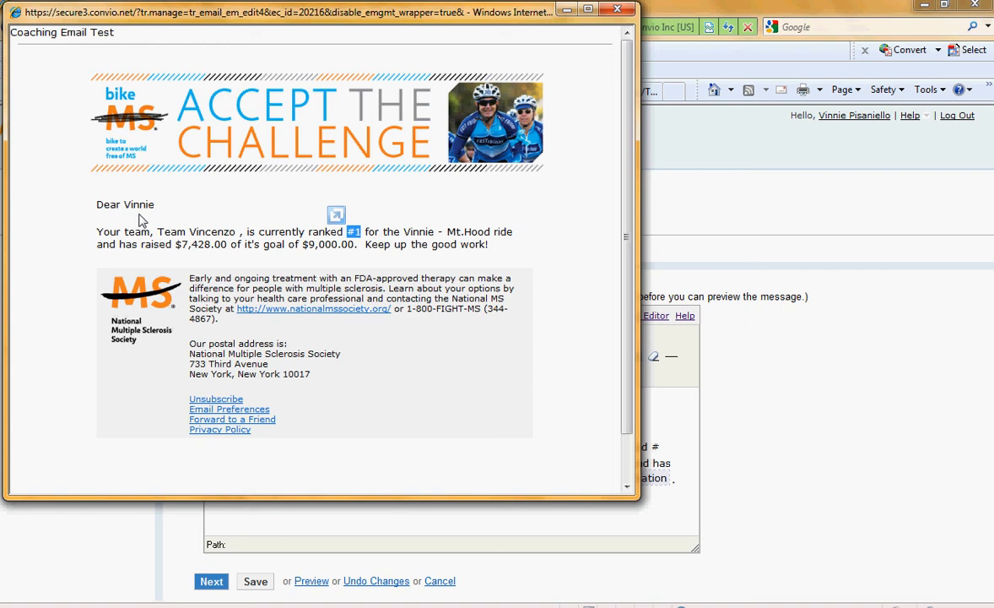
pyautogui.click(619, 10)
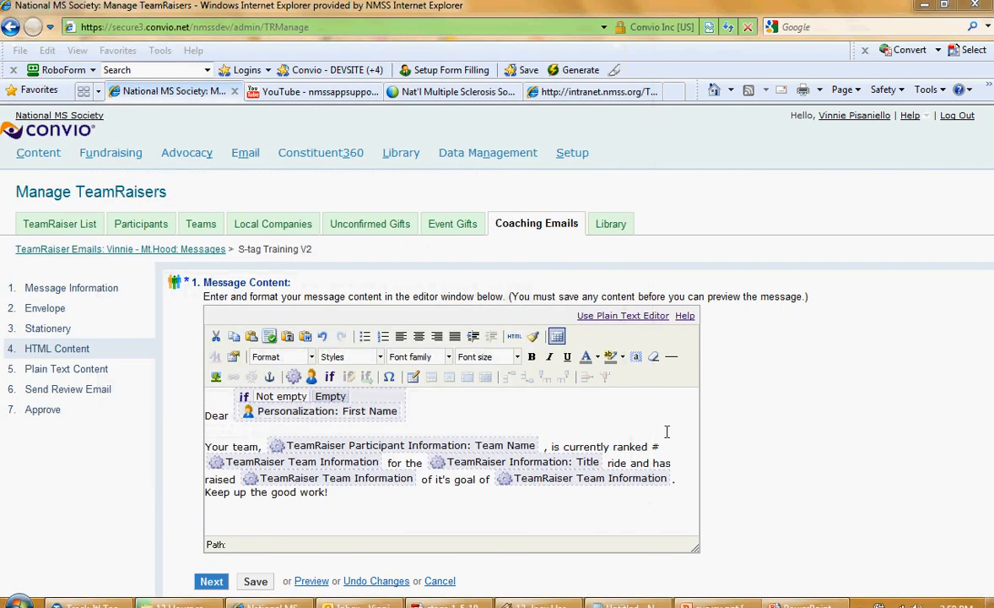